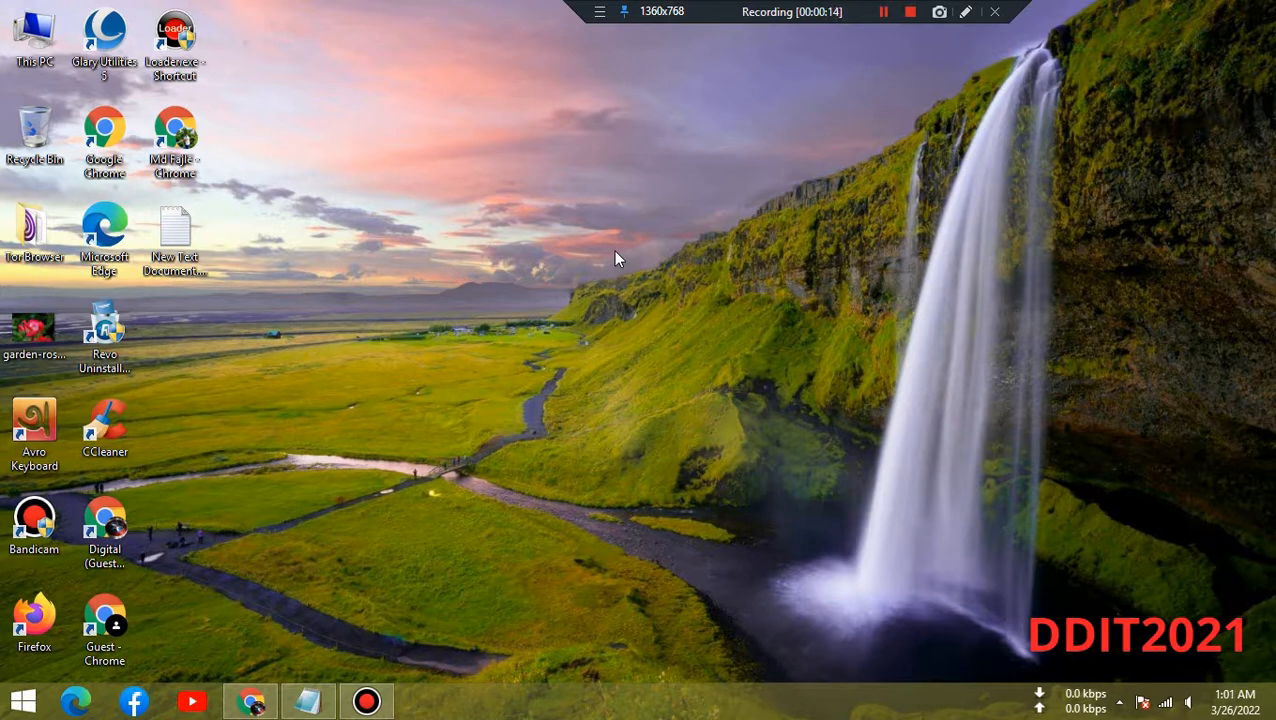
pyautogui.rightClick(551, 297)
pyautogui.click(572, 338)
pyautogui.rightClick(423, 266)
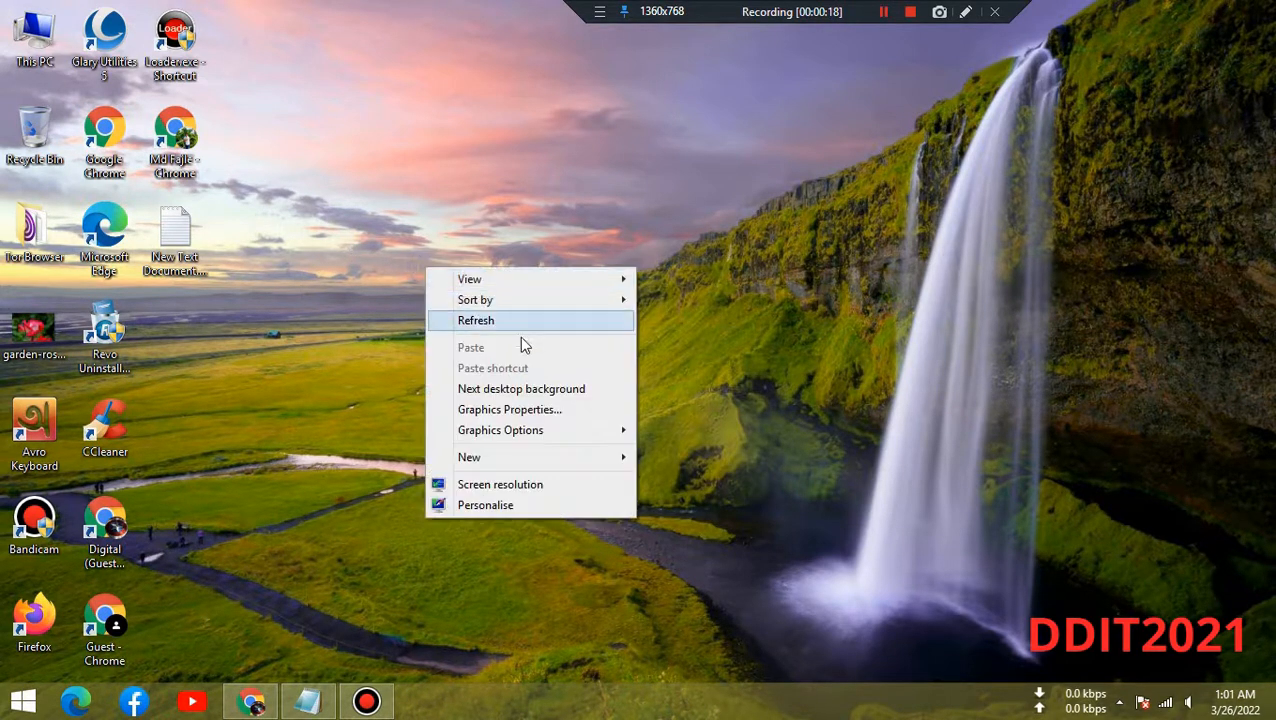
pyautogui.click(286, 329)
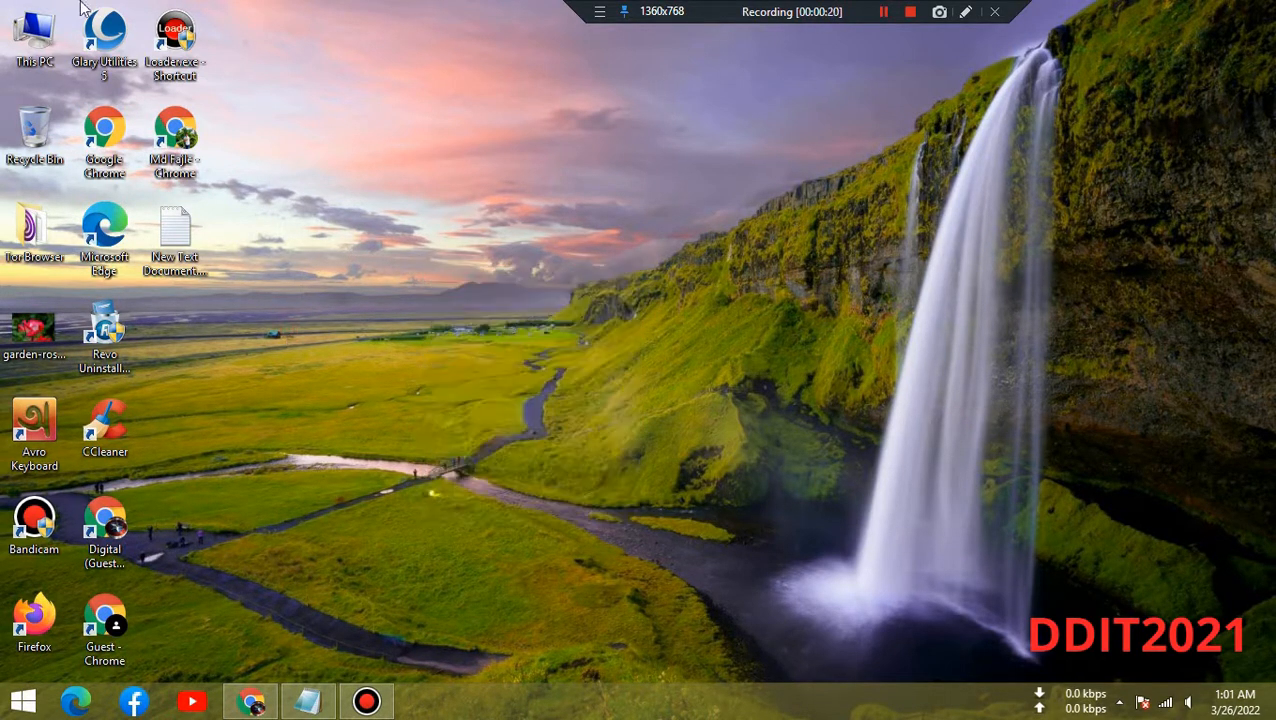
pyautogui.doubleClick(38, 32)
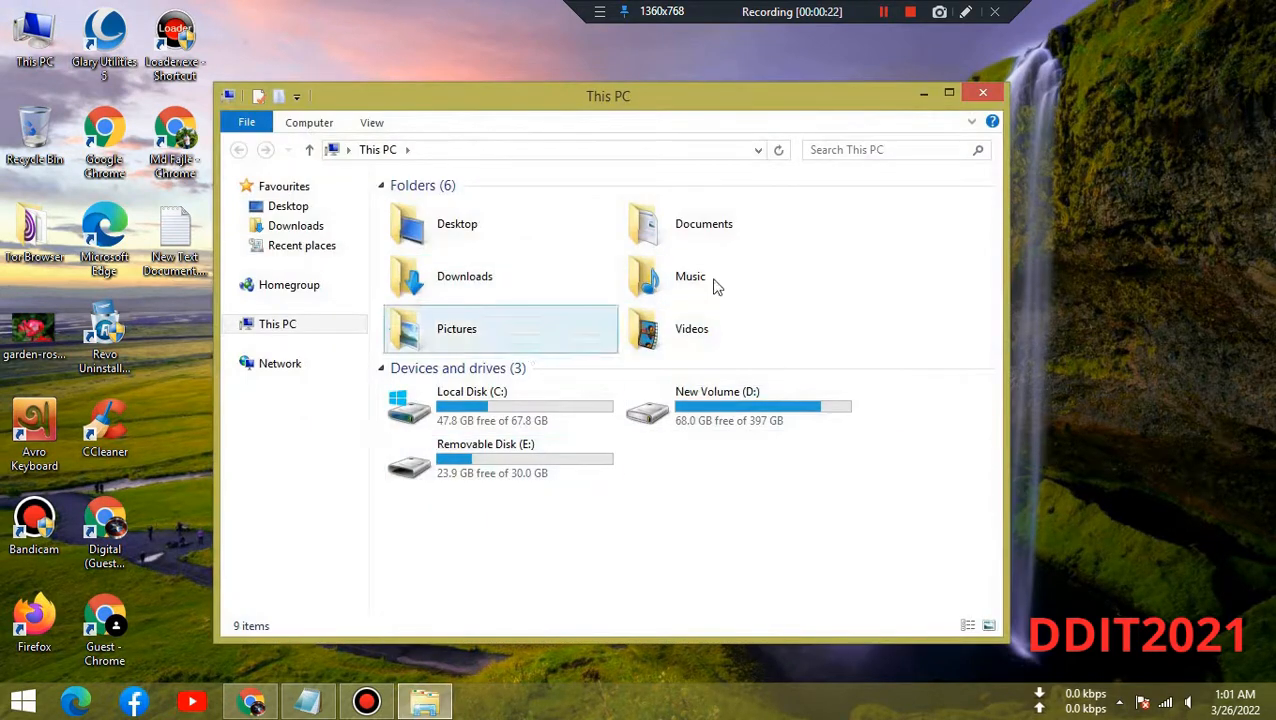
pyautogui.click(982, 92)
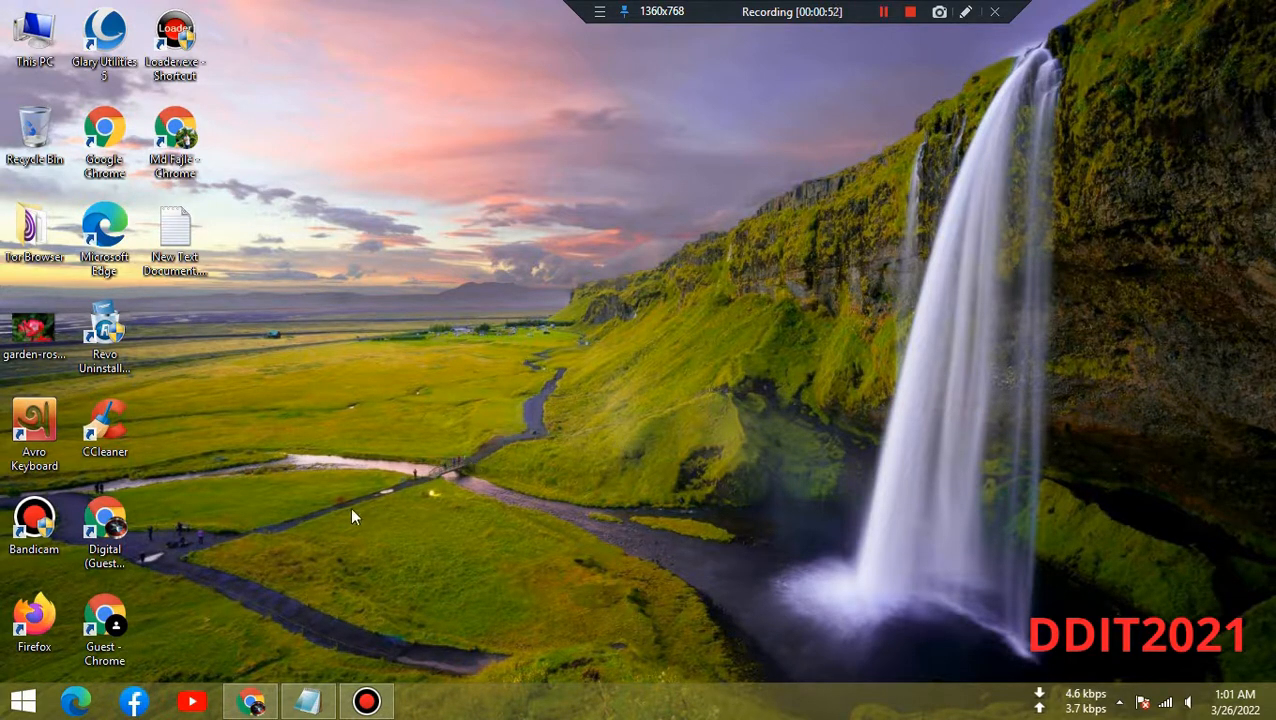
# Step: Search Google for "fonts" in a maximized guest Chrome window and open the Google Fonts result
pyautogui.doubleClick(111, 628)
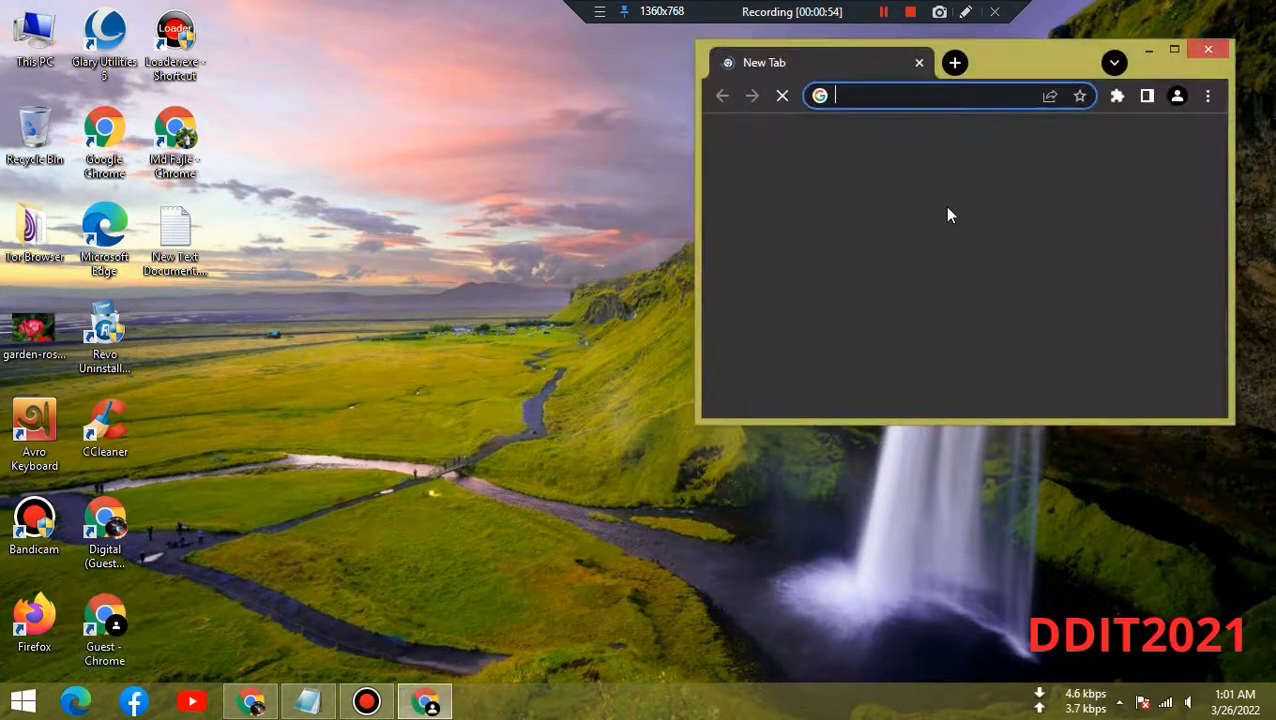
pyautogui.click(1173, 52)
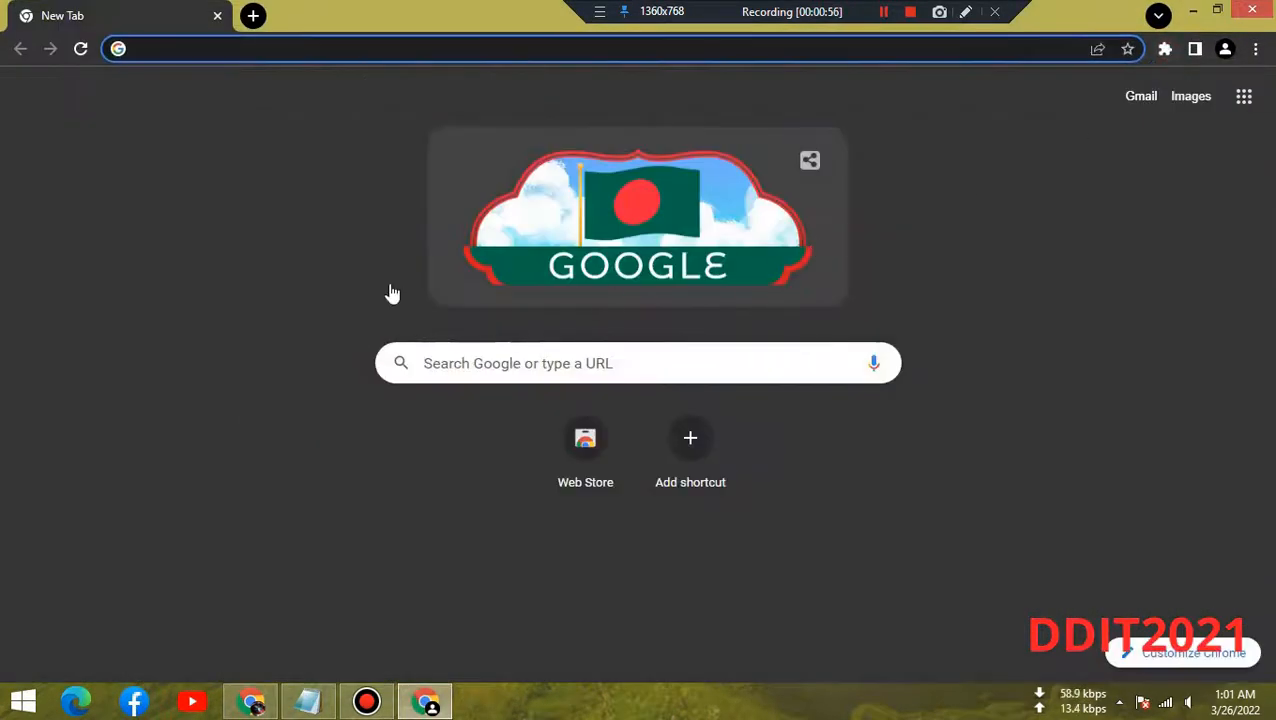
pyautogui.click(516, 365)
pyautogui.write('fonts')
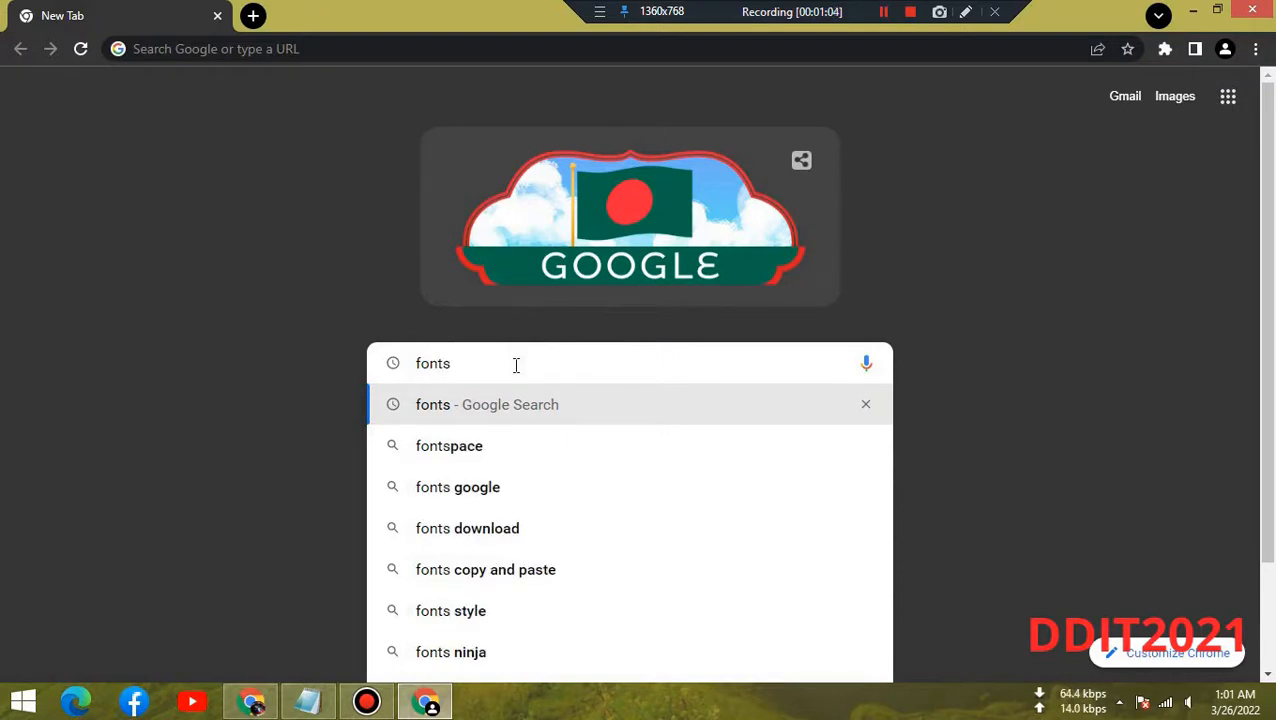
pyautogui.press('Return')
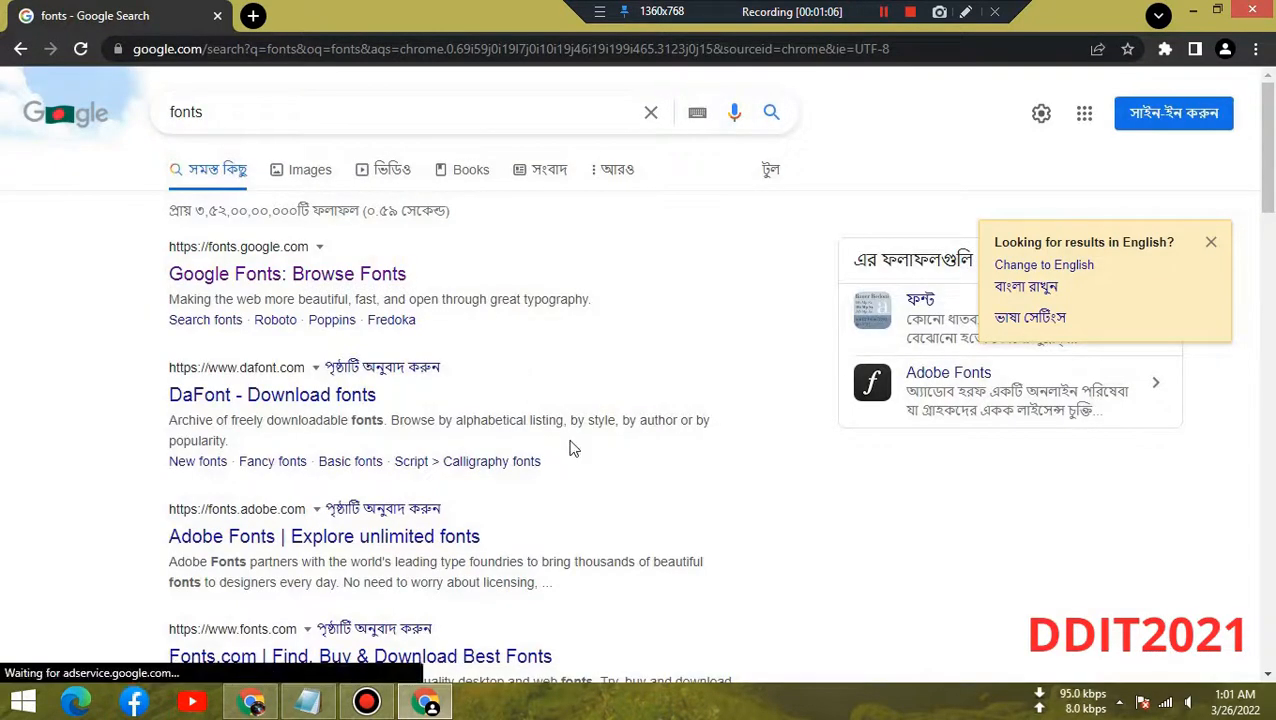
pyautogui.click(365, 279)
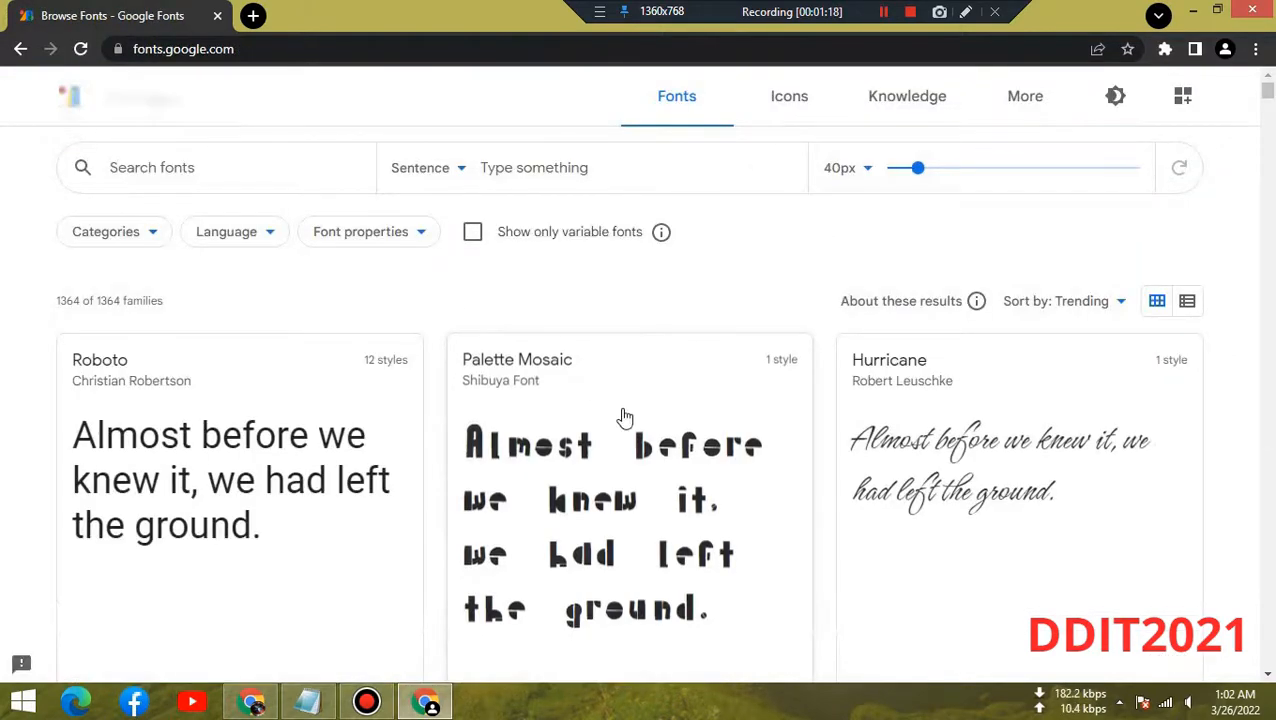
# Step: Browse through the font families in the Google Fonts catalogue and return to the start of the list
pyautogui.scroll(-13, 624, 416)
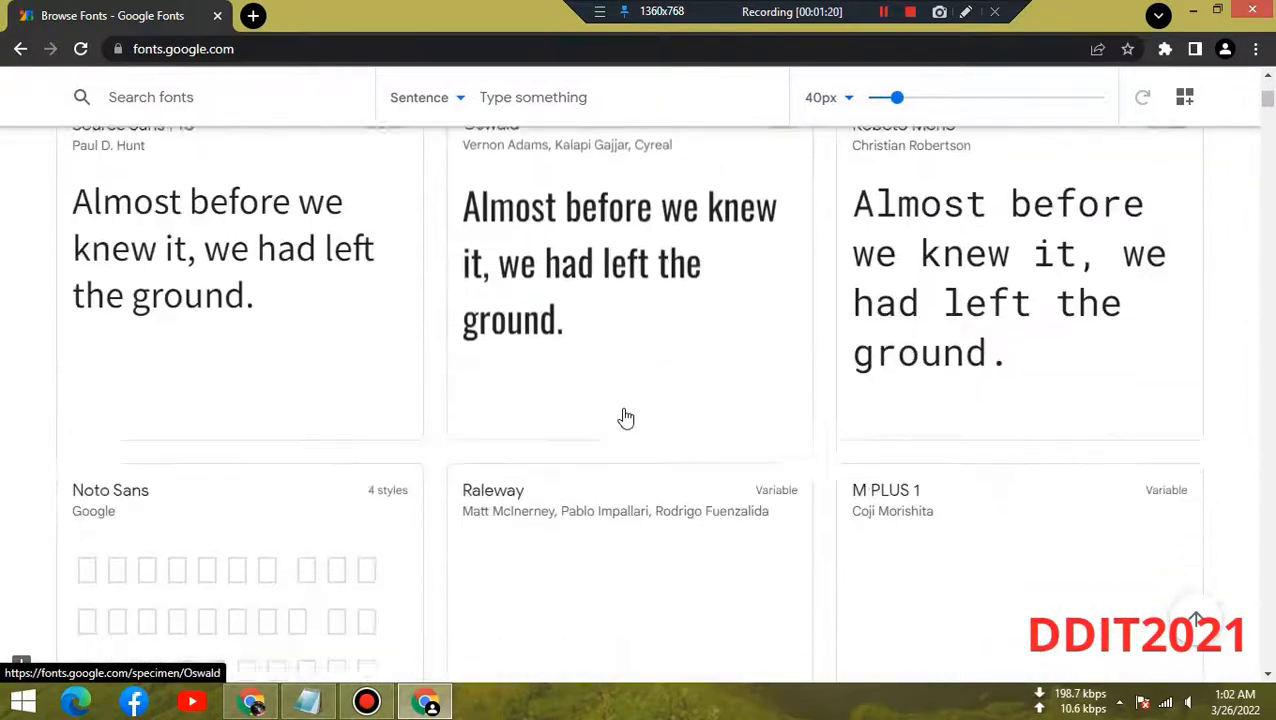
pyautogui.scroll(-10, 624, 416)
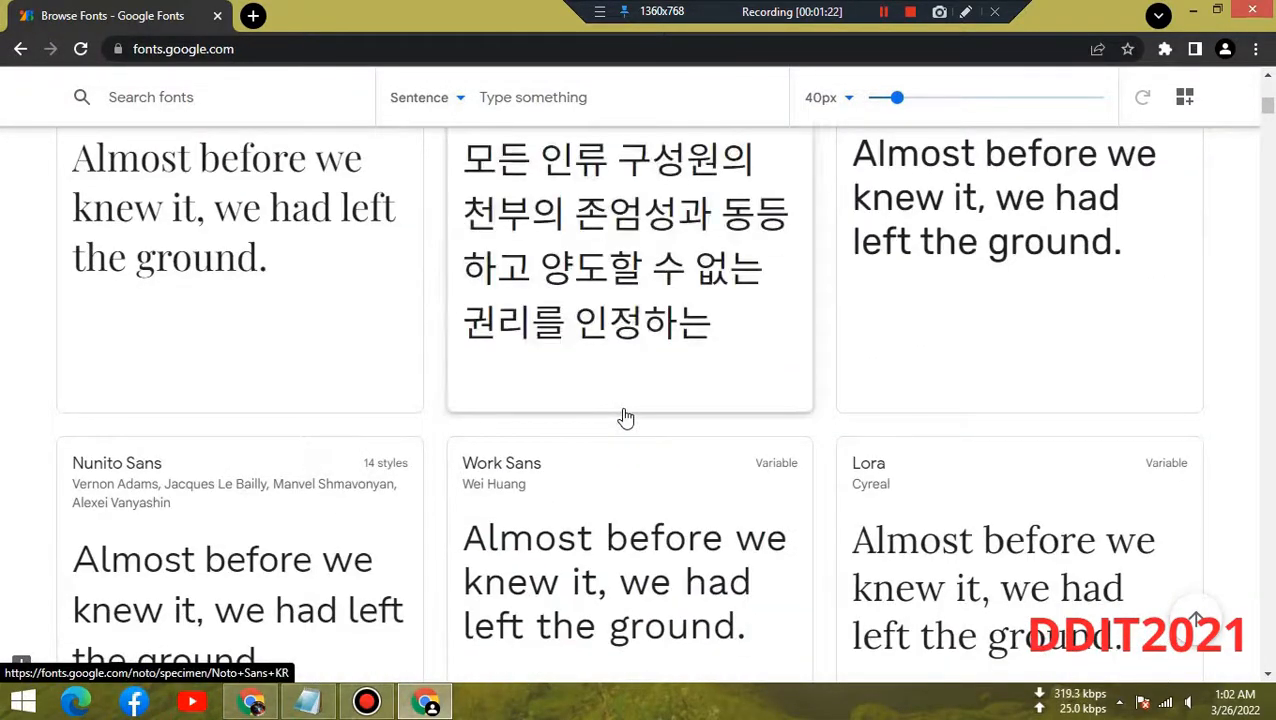
pyautogui.scroll(-11, 624, 416)
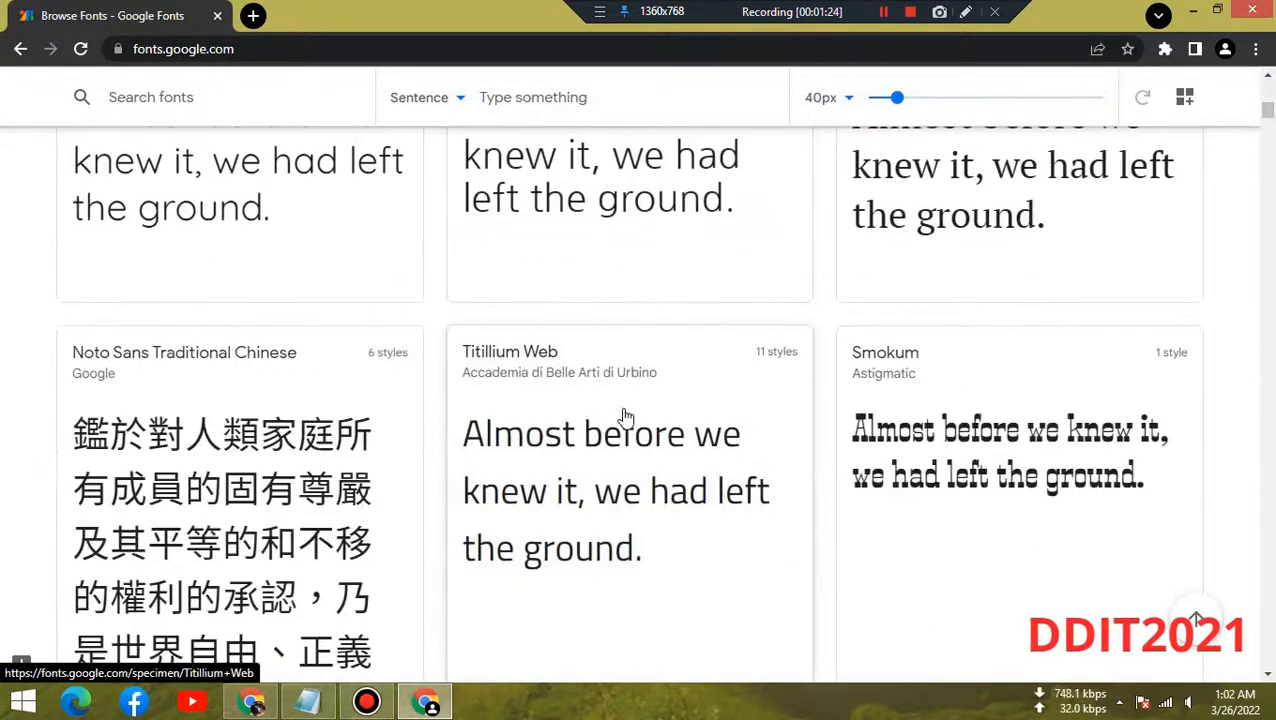
pyautogui.scroll(-14, 624, 416)
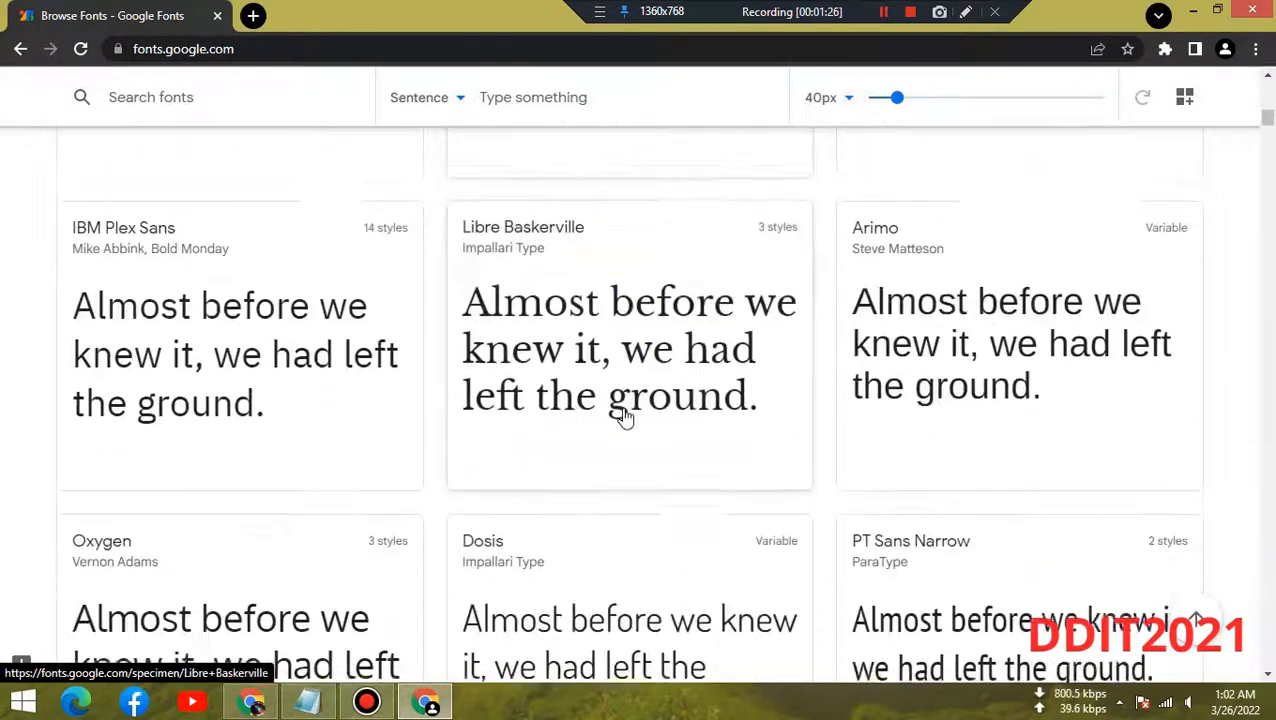
pyautogui.scroll(-3, 624, 416)
pyautogui.moveTo(1266, 118)
pyautogui.mouseDown()
pyautogui.moveTo(1273, 153)
pyautogui.moveTo(1273, 140)
pyautogui.mouseUp()
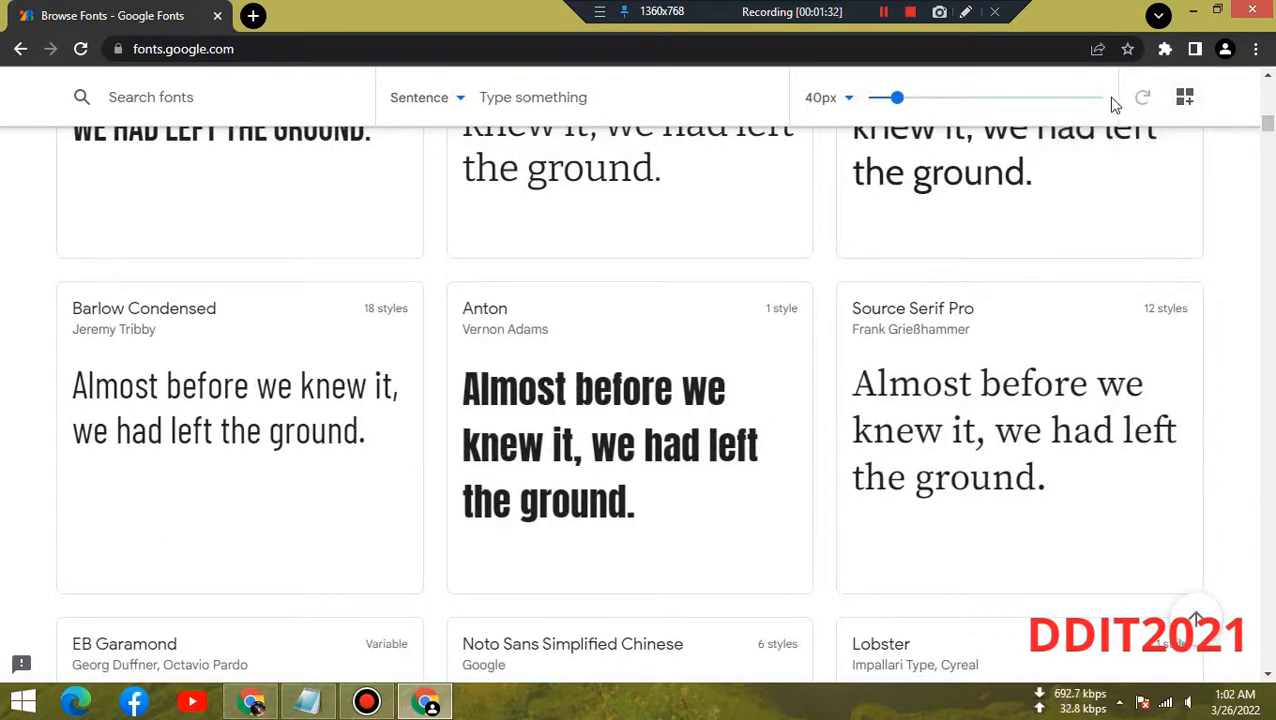
pyautogui.scroll(-10, 963, 330)
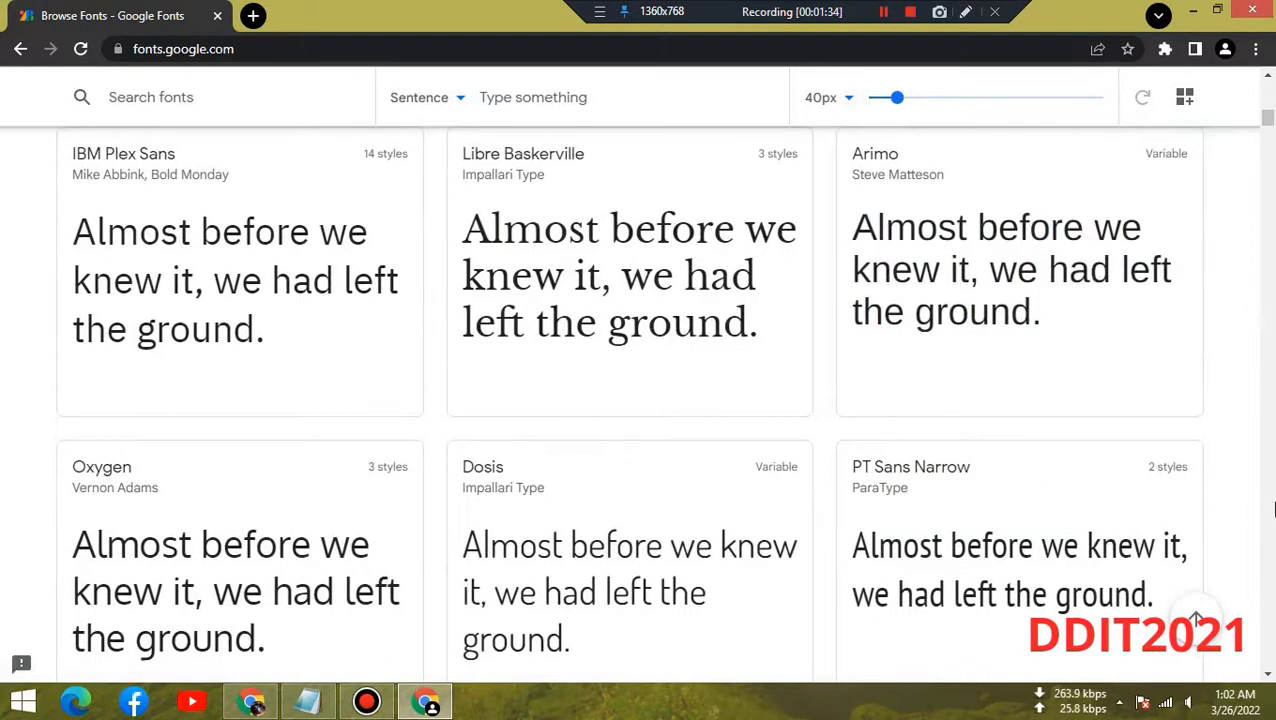
pyautogui.moveTo(1267, 122); pyautogui.dragTo(1267, 72)
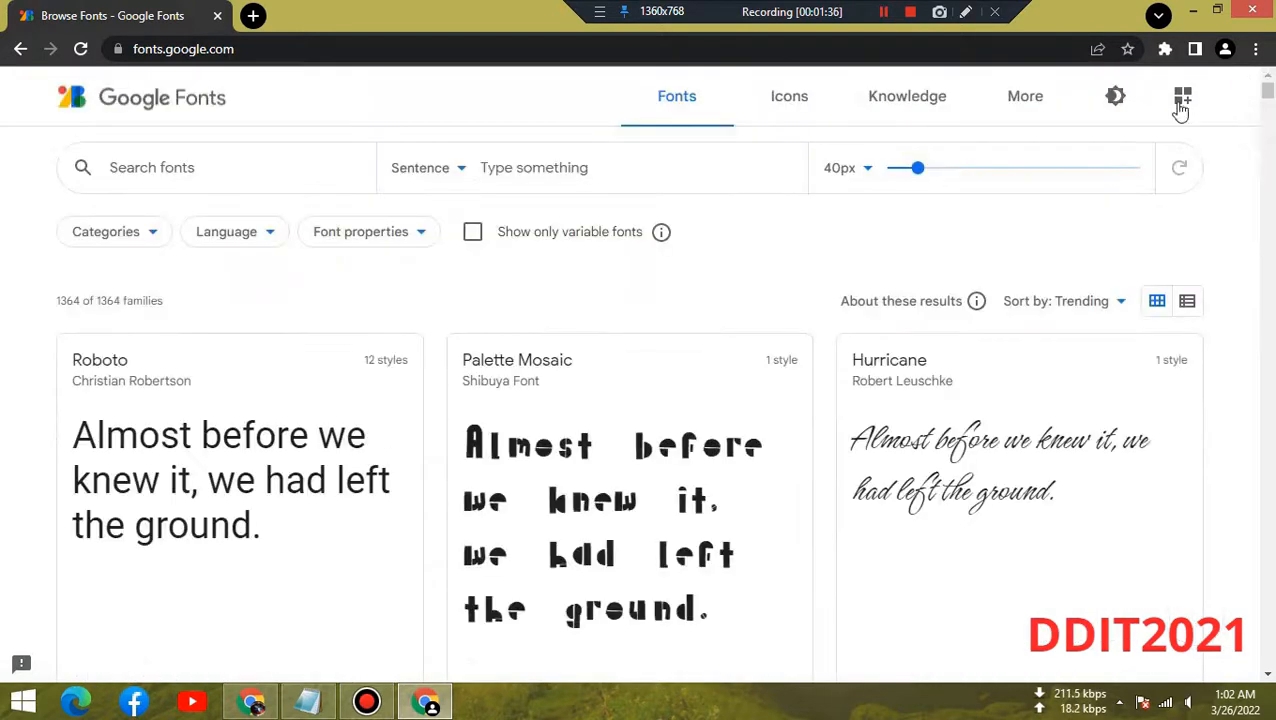
# Step: Switch the site to the dark theme and set the custom preview text to "Welcome to digital dreams IT"
pyautogui.click(1116, 97)
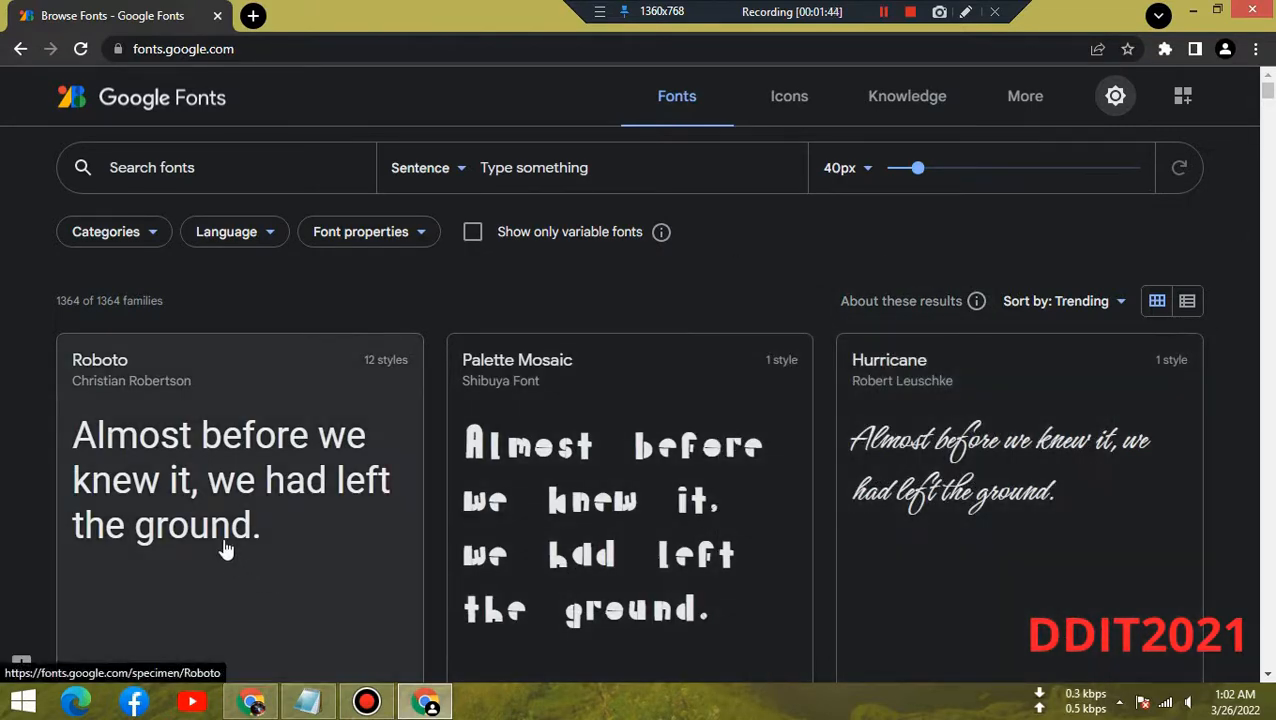
pyautogui.click(544, 166)
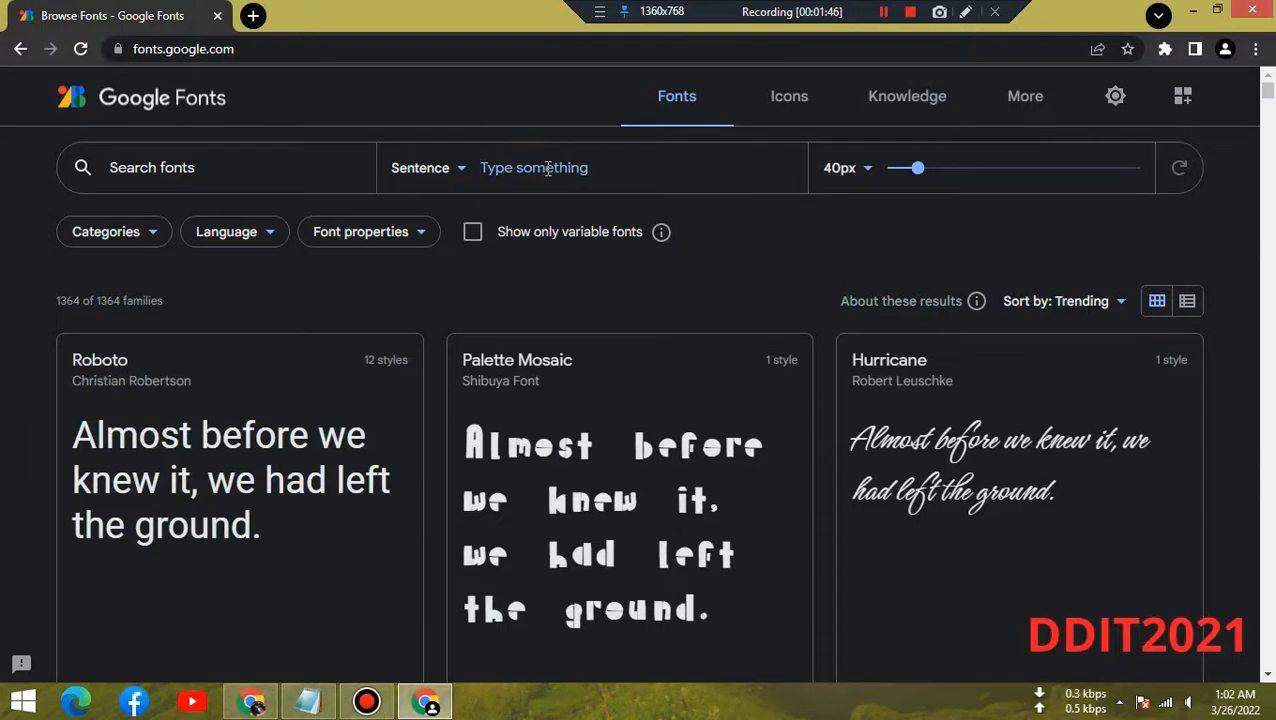
pyautogui.write('We')
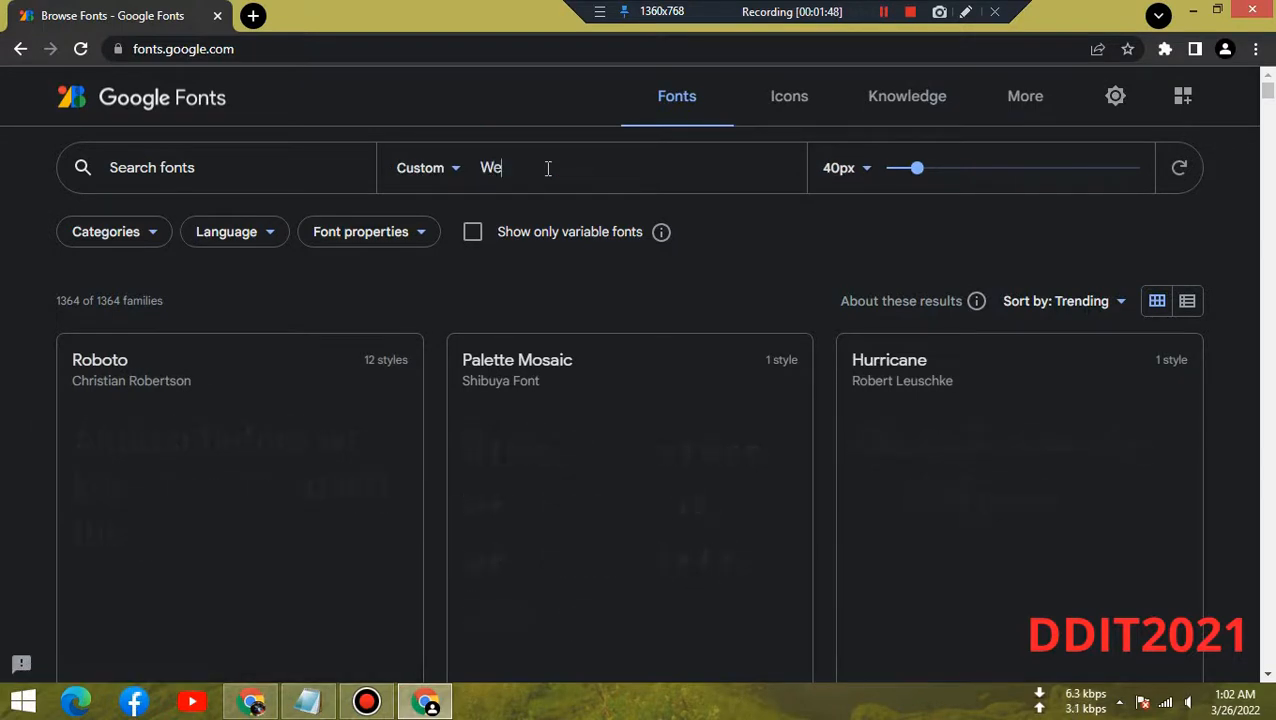
pyautogui.write('lco')
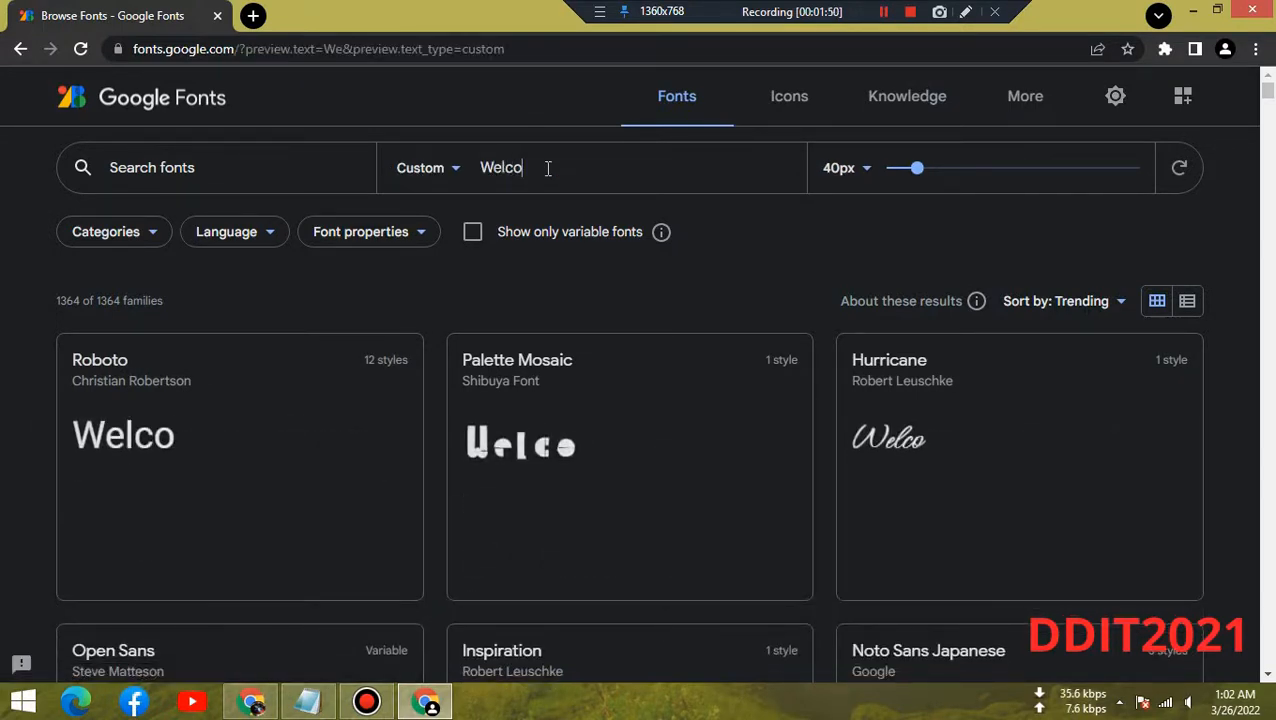
pyautogui.write('me to ')
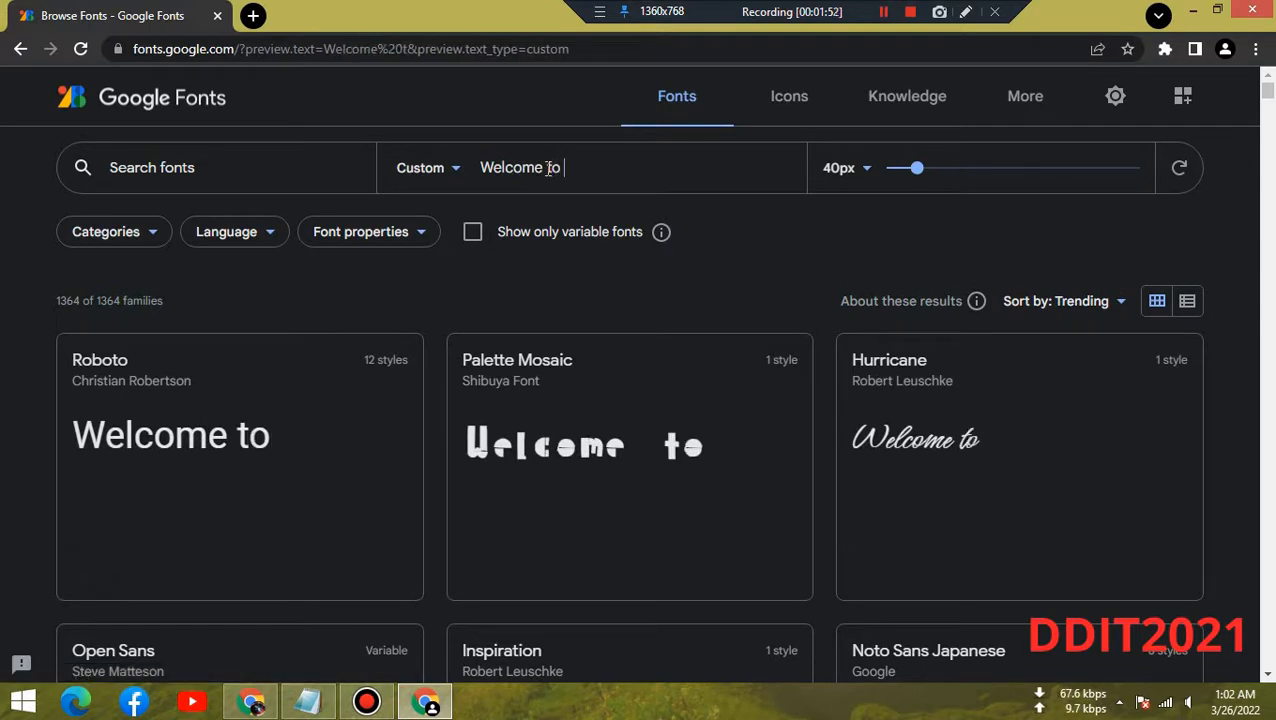
pyautogui.write('digita')
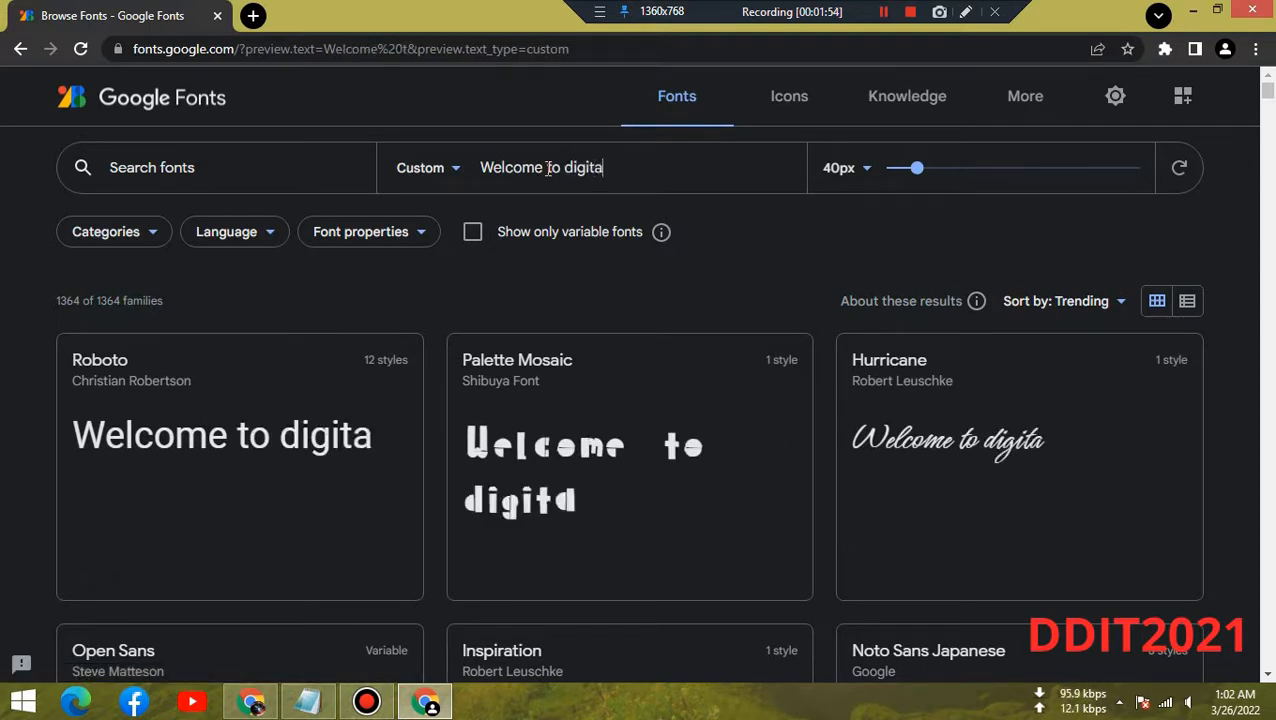
pyautogui.write('l dreams')
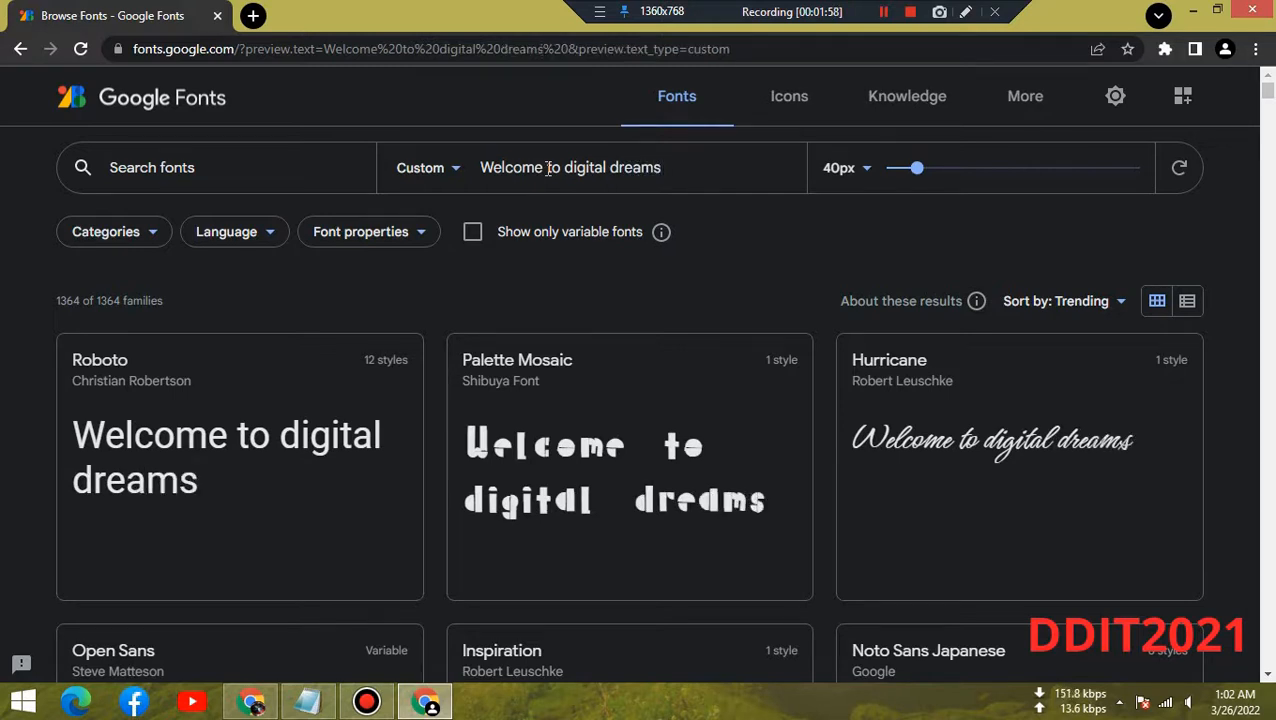
pyautogui.write(' it')
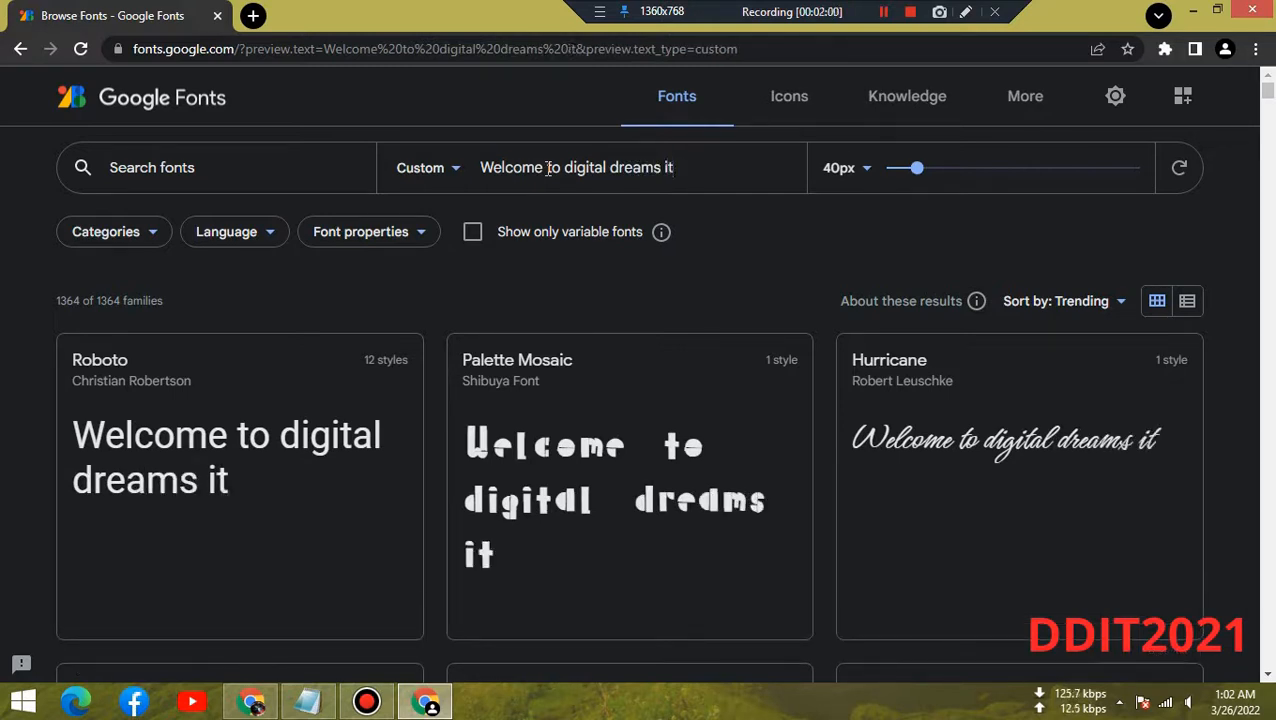
pyautogui.press('BackSpace')
pyautogui.press('BackSpace')
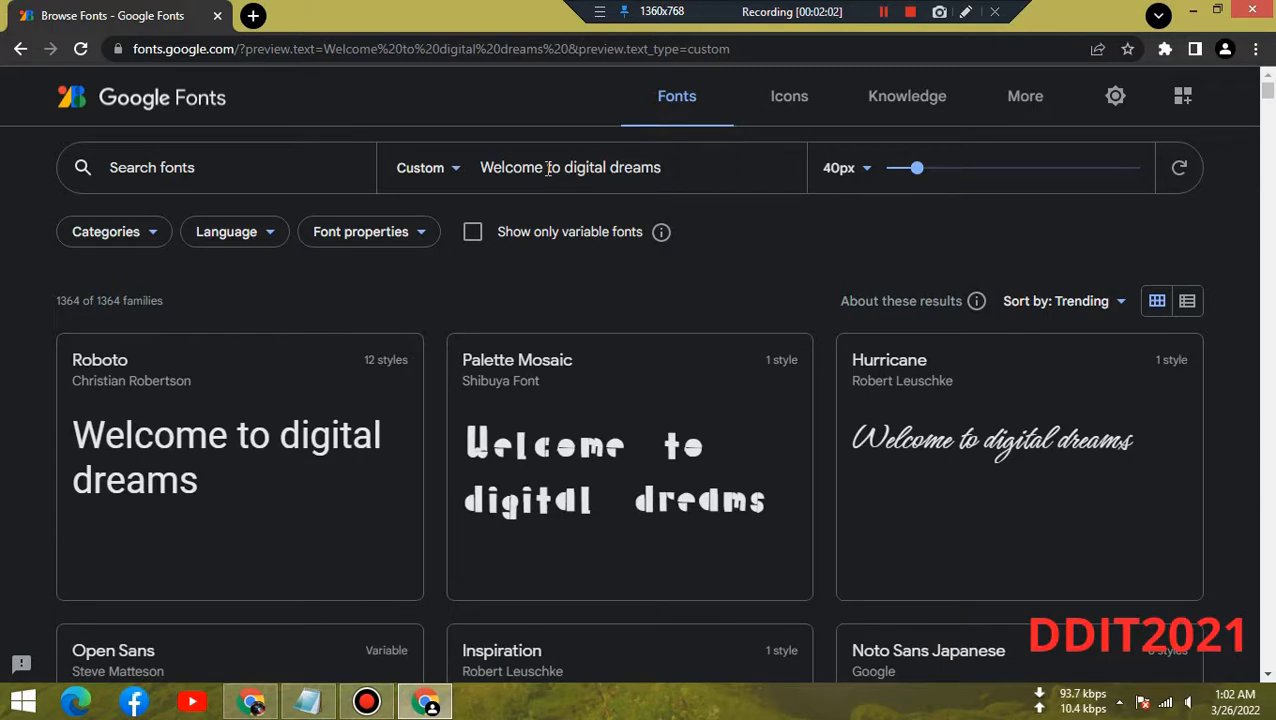
pyautogui.write('IT')
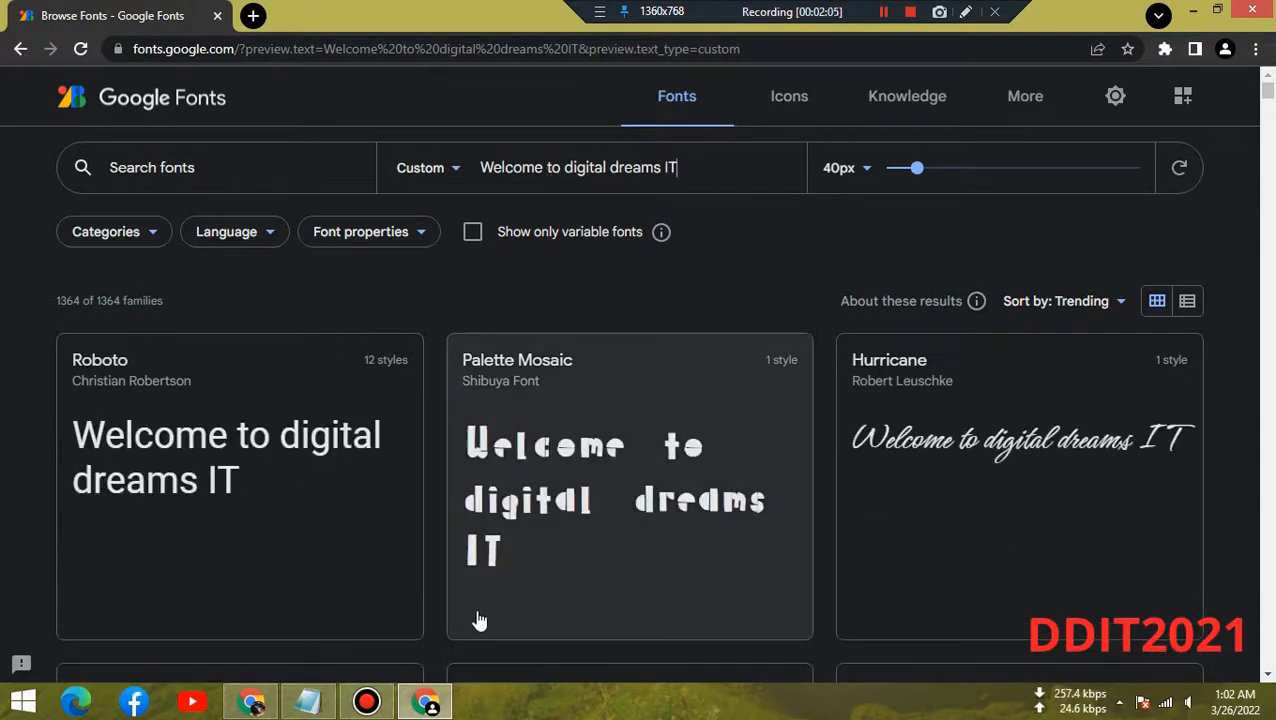
# Step: Filter the font families to the Handwriting category only, excluding Serif, Sans Serif, Display and Monospace
pyautogui.scroll(-5, 672, 501)
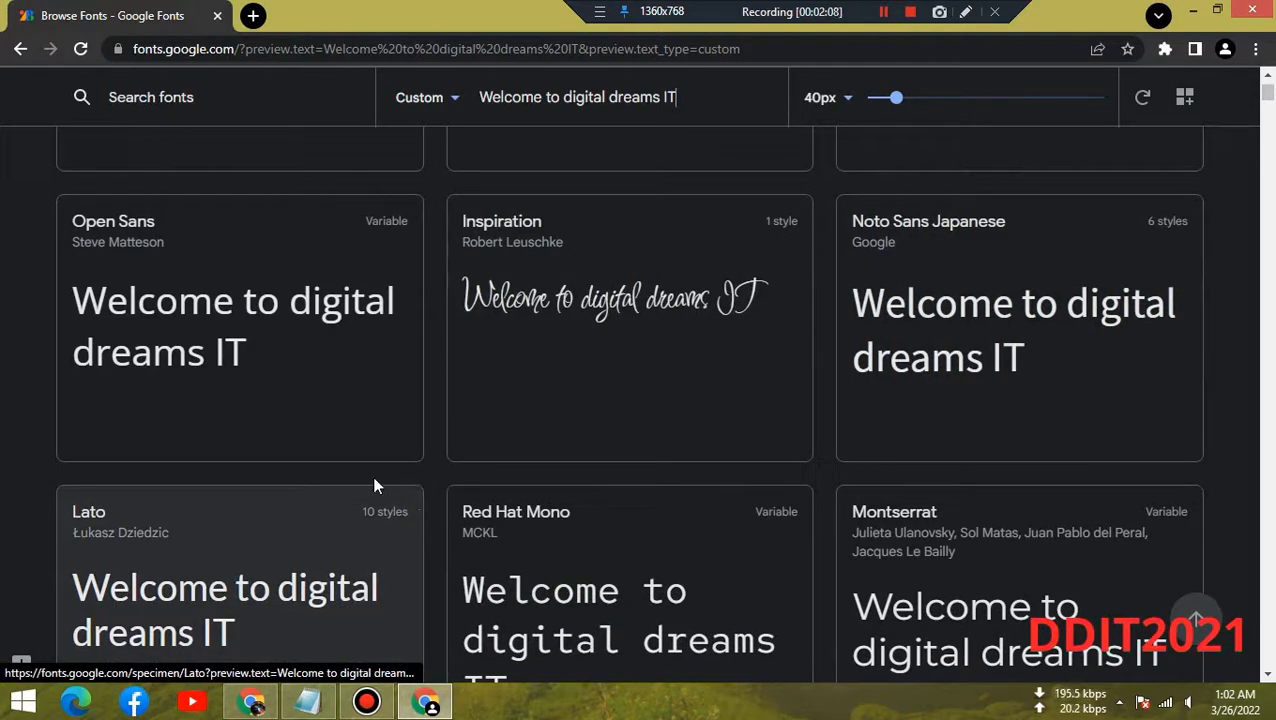
pyautogui.scroll(-9, 521, 498)
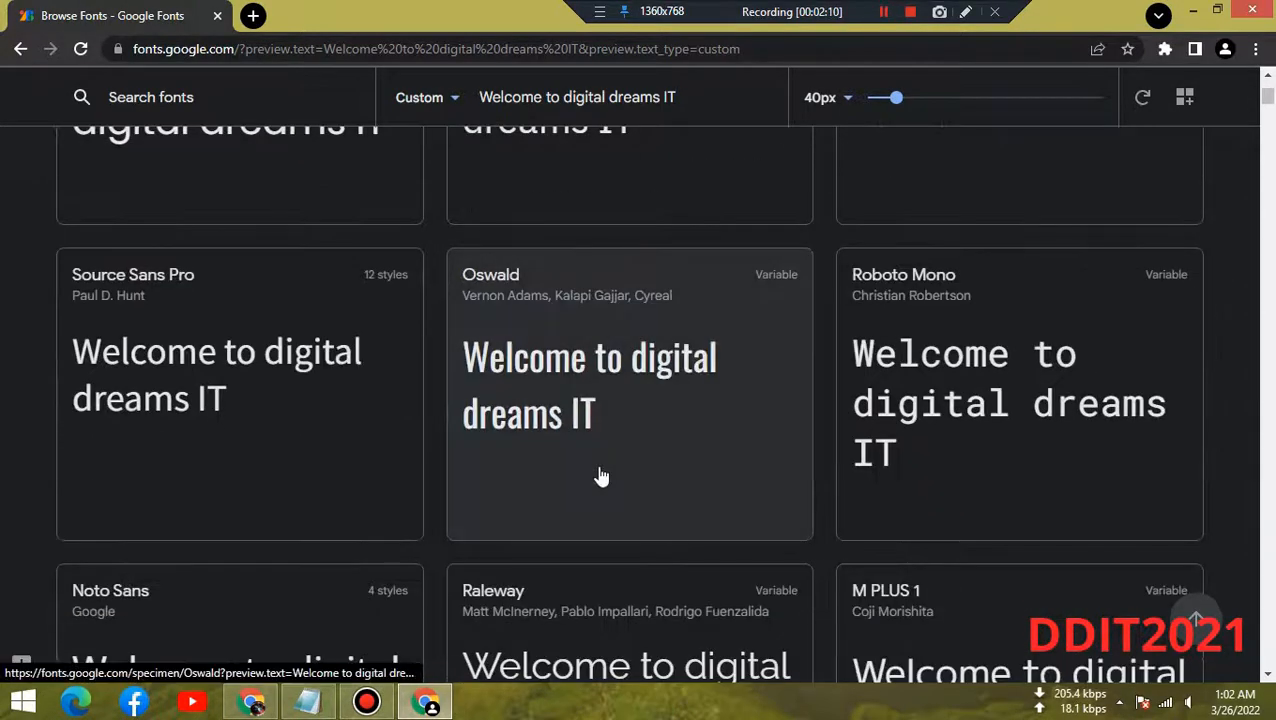
pyautogui.scroll(-3, 601, 477)
pyautogui.scroll(15, 600, 477)
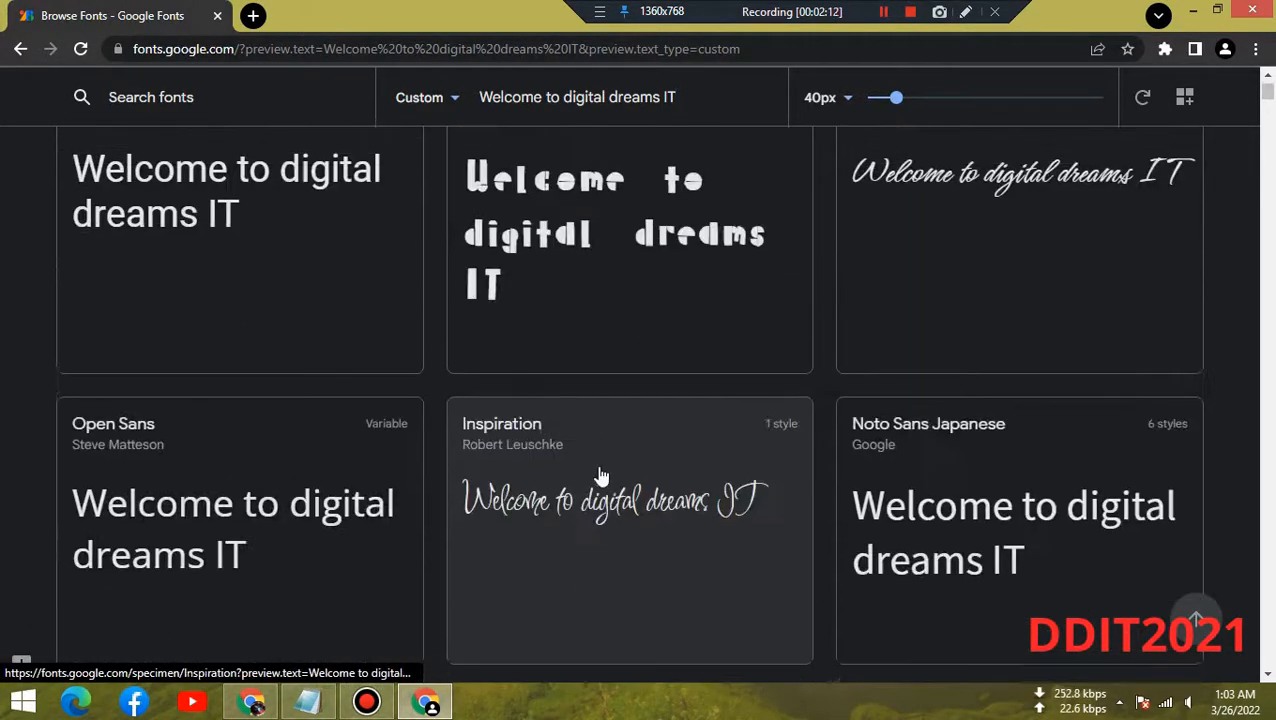
pyautogui.click(150, 234)
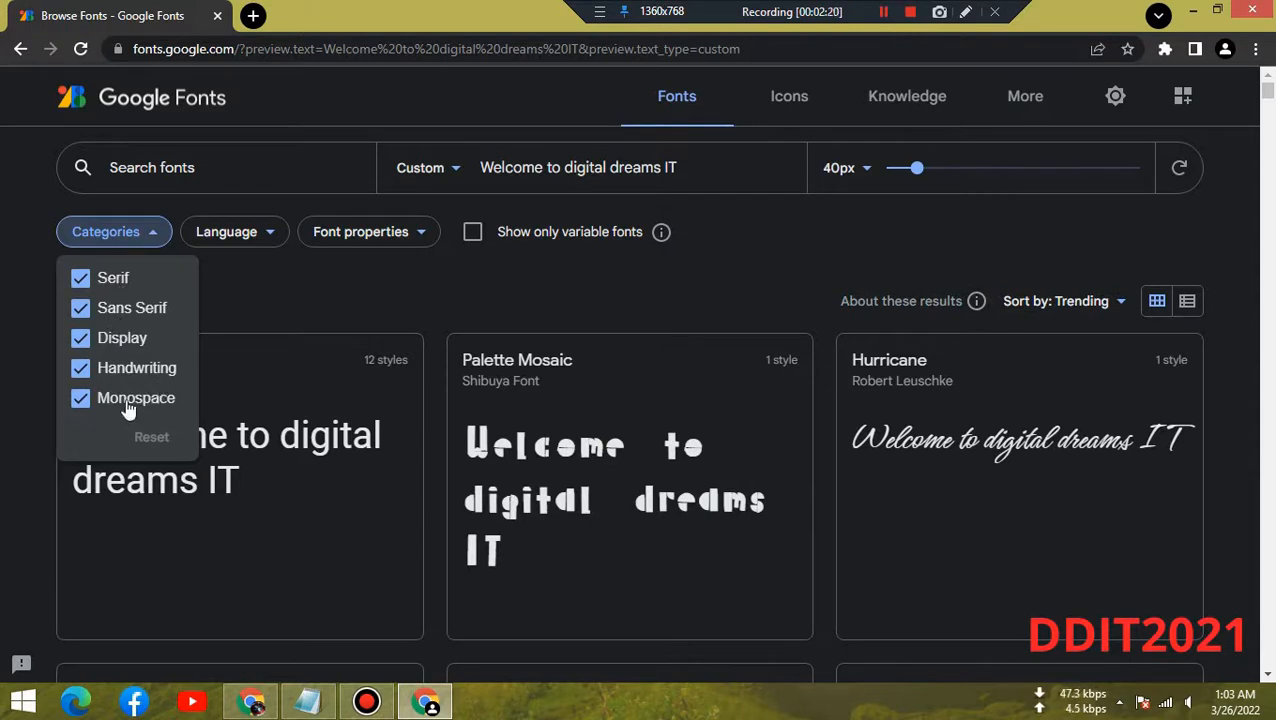
pyautogui.click(125, 398)
pyautogui.click(115, 340)
pyautogui.click(118, 308)
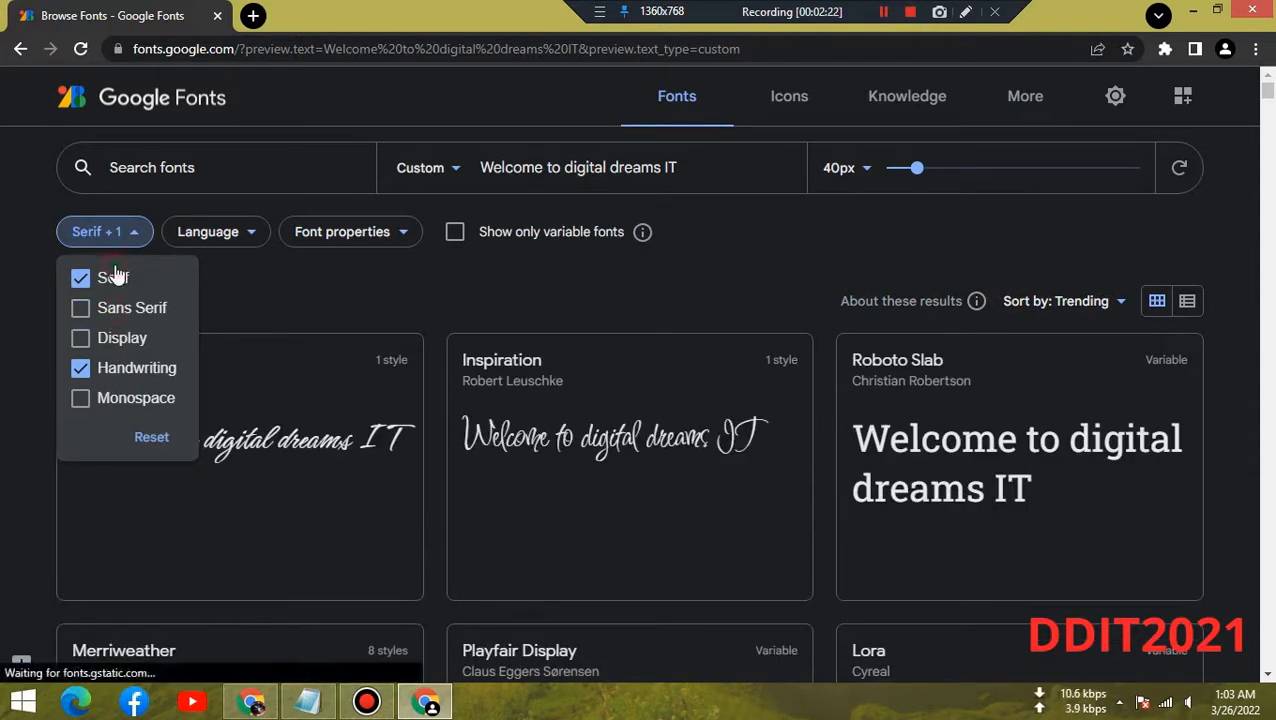
pyautogui.click(116, 282)
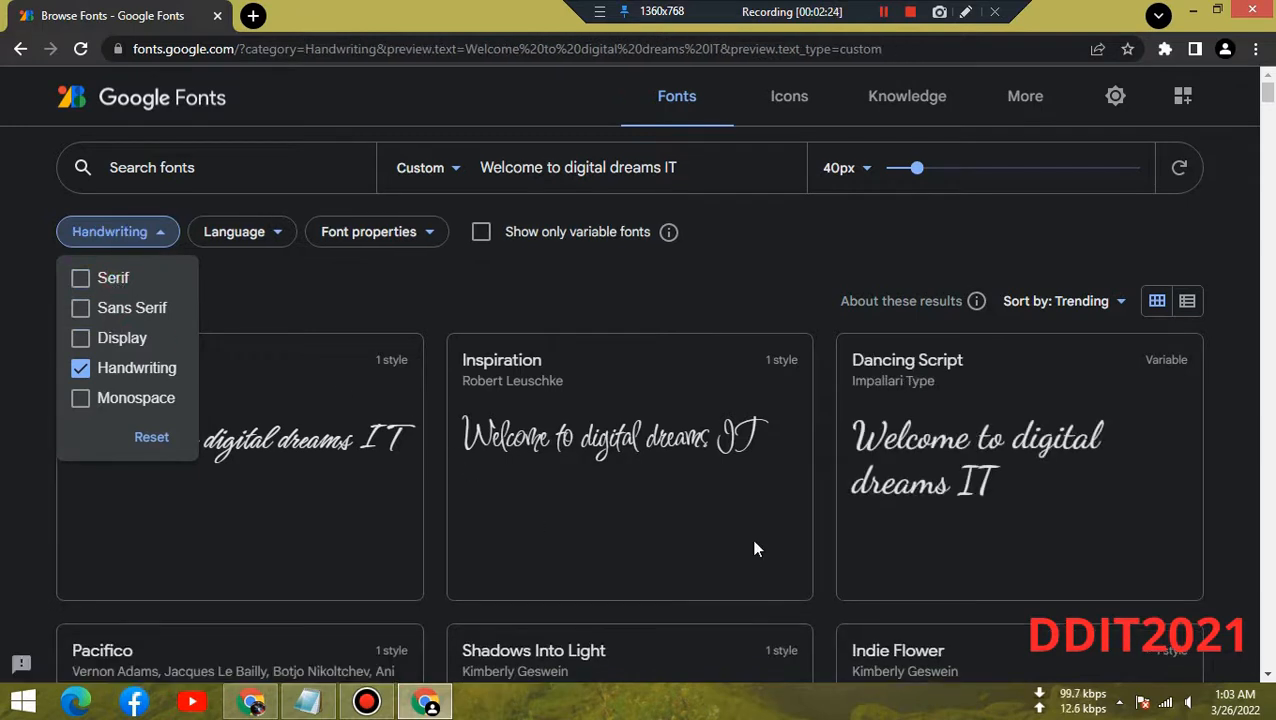
pyautogui.click(572, 306)
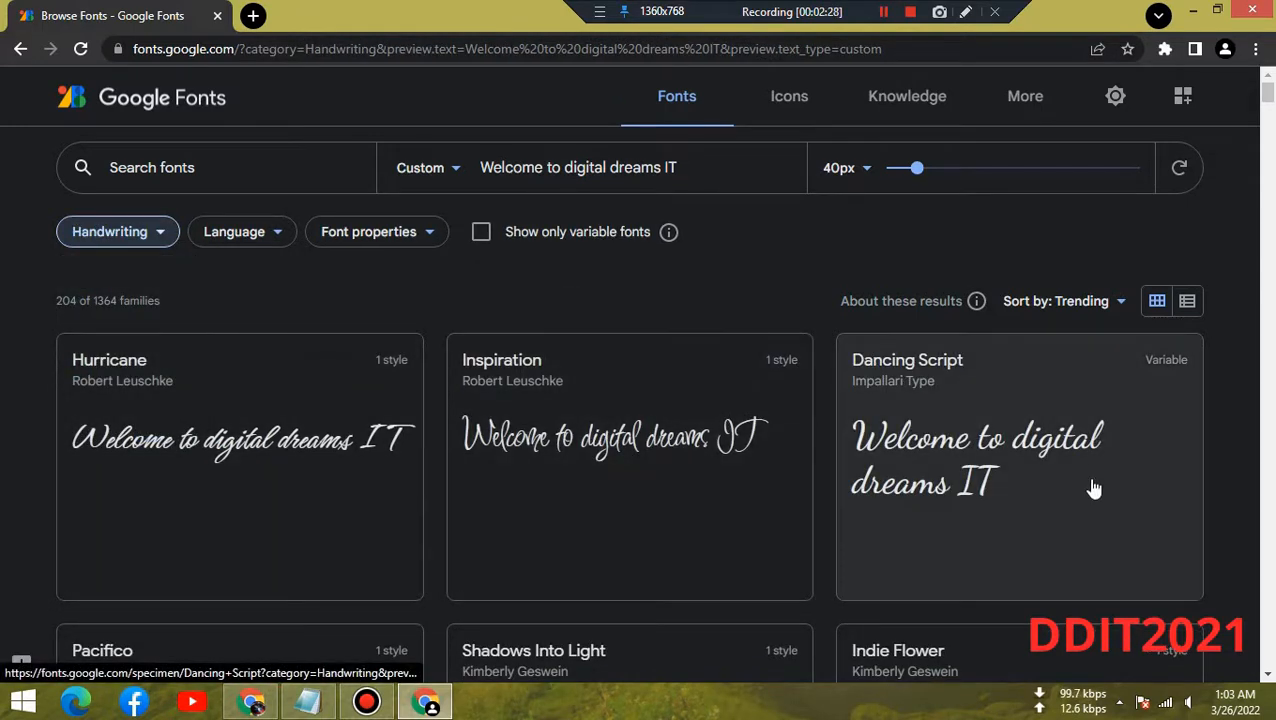
# Step: Open the page of the Dancing Script font family
pyautogui.scroll(-1, 1090, 485)
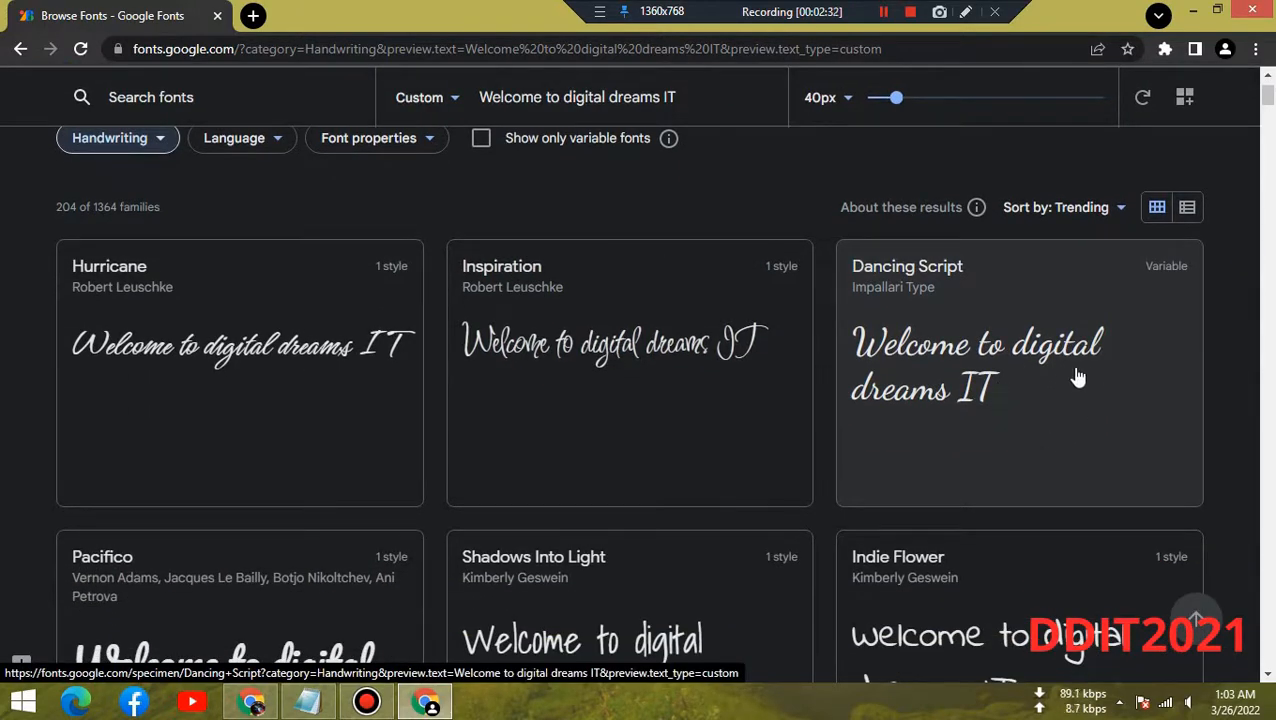
pyautogui.click(1065, 375)
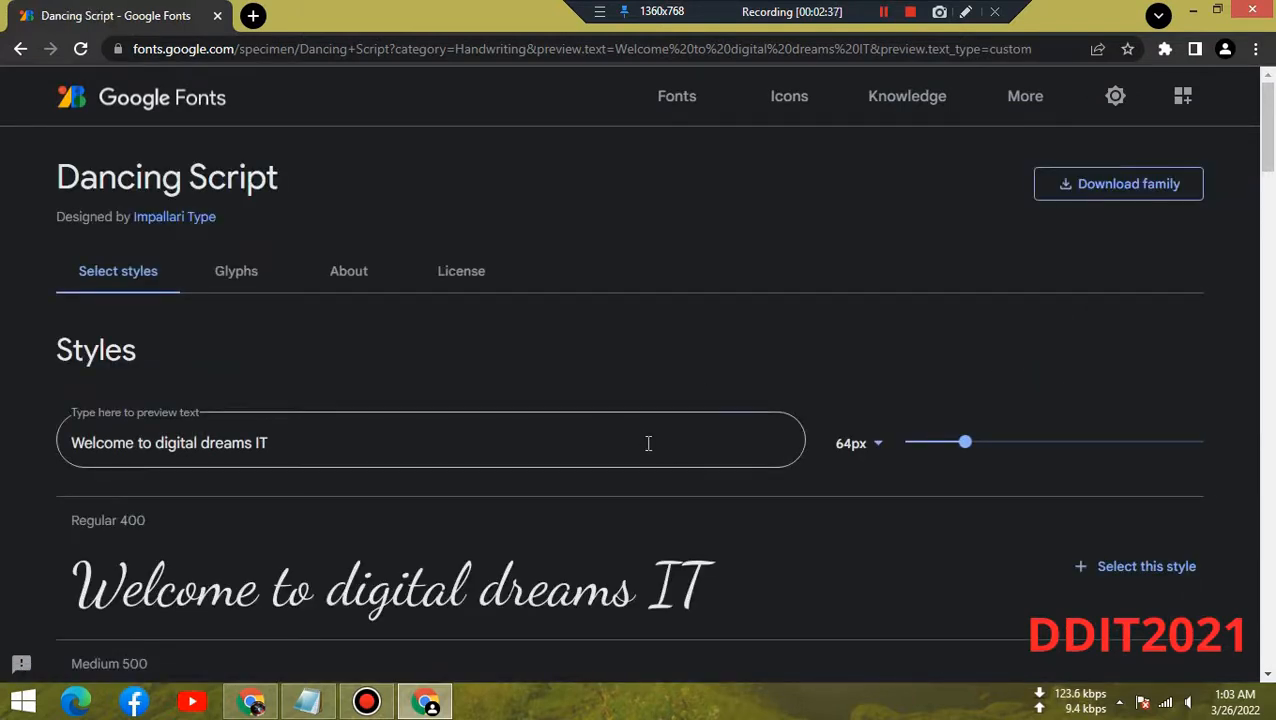
# Step: Set the preview text size to 60px and look through the Dancing Script styles from Regular 400 to Bold 700
pyautogui.scroll(-2, 646, 445)
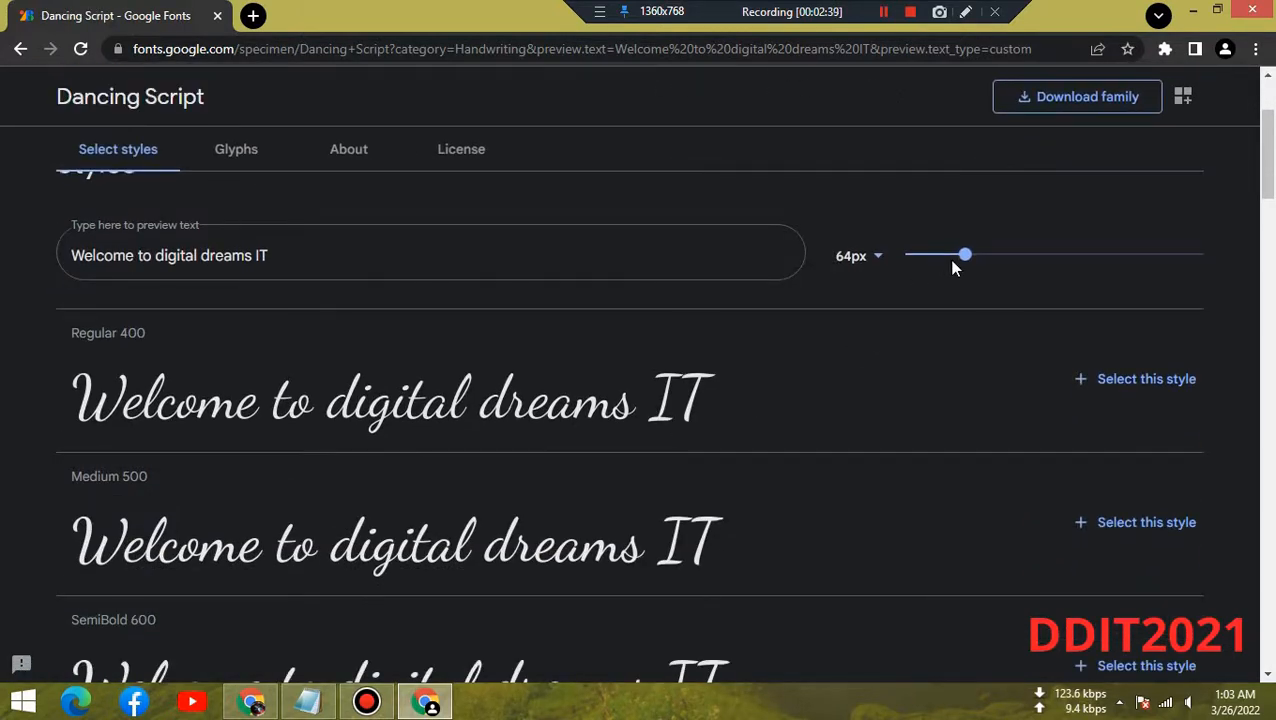
pyautogui.moveTo(963, 255); pyautogui.dragTo(959, 259)
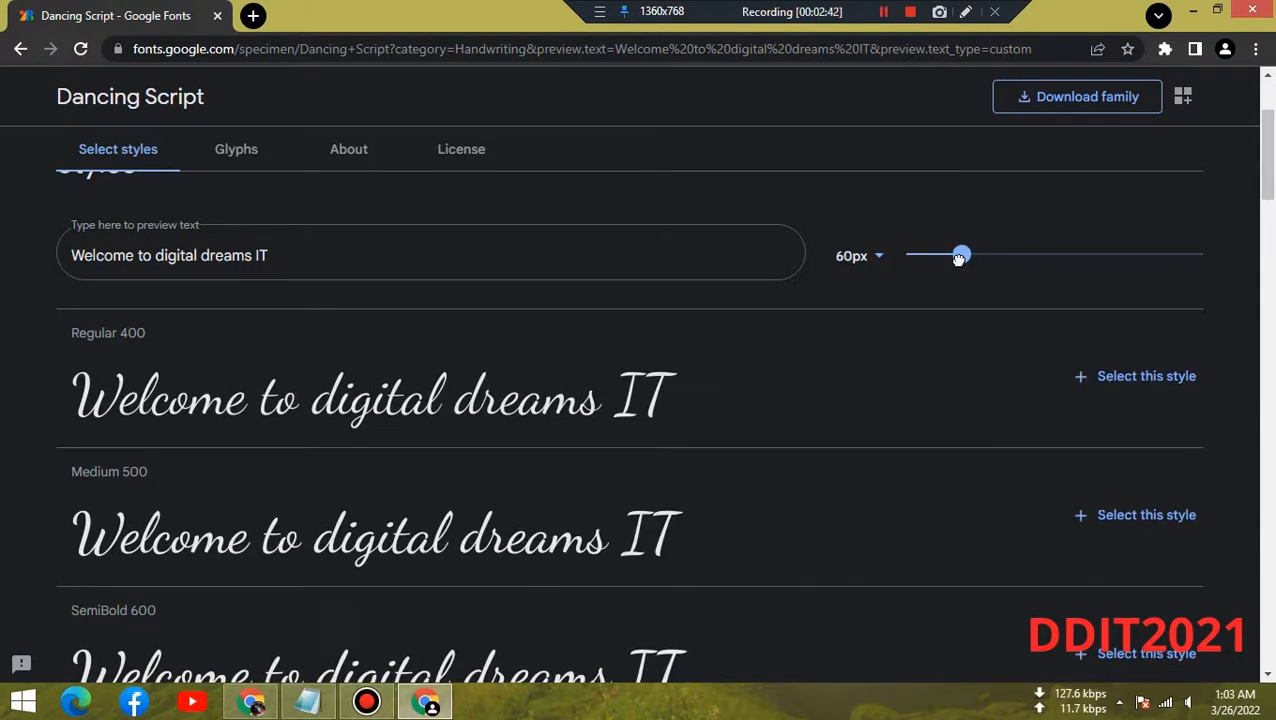
pyautogui.scroll(-5, 473, 432)
pyautogui.scroll(4, 476, 441)
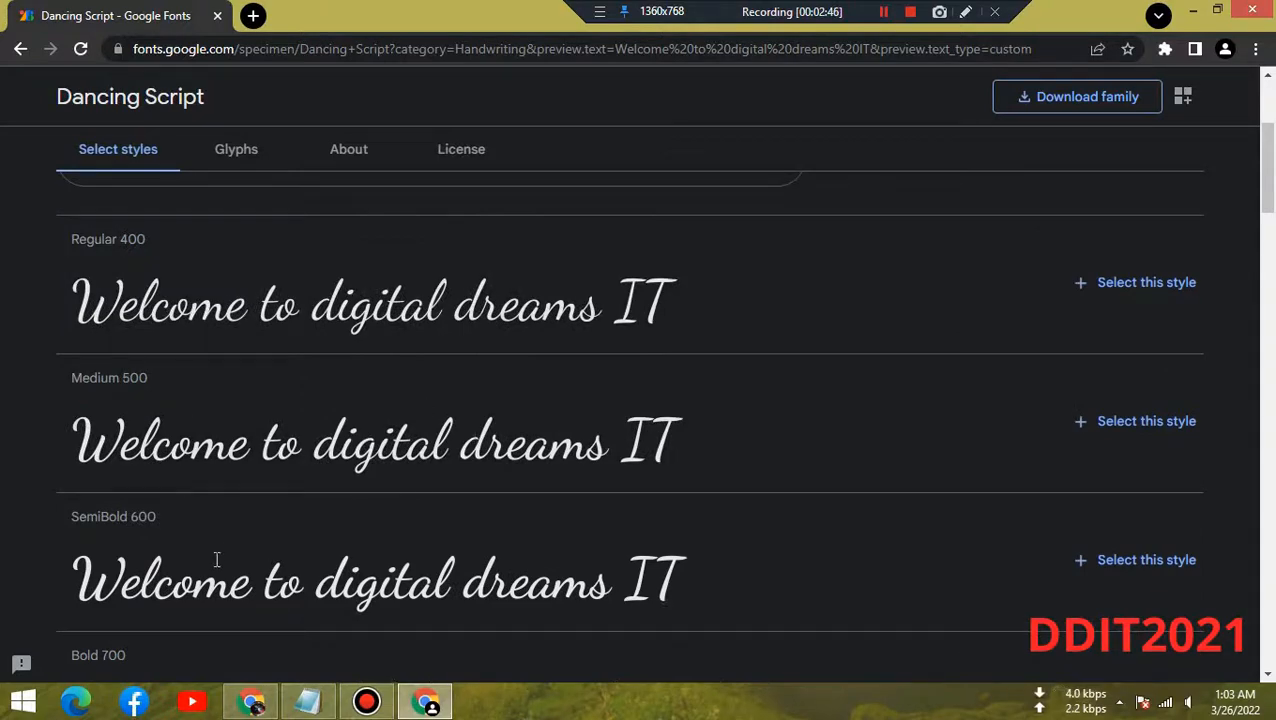
pyautogui.scroll(3, 427, 570)
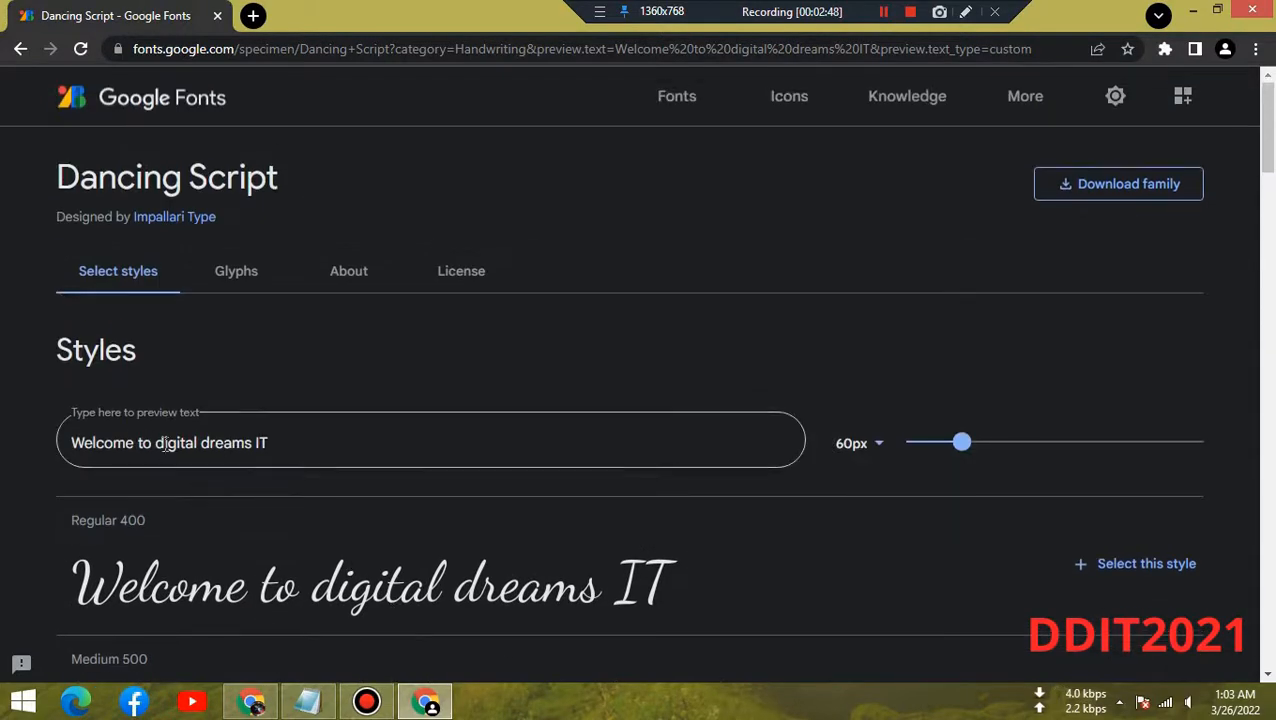
pyautogui.scroll(-6, 662, 549)
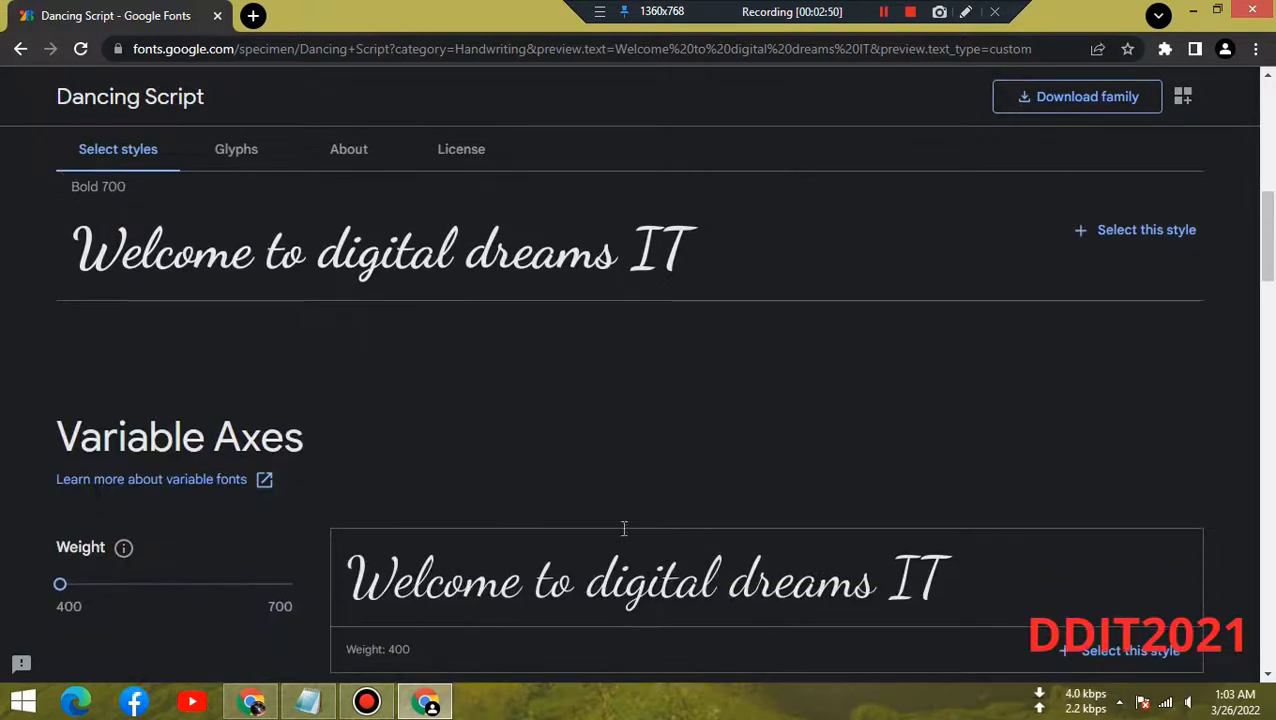
pyautogui.scroll(5, 615, 530)
pyautogui.scroll(1, 615, 533)
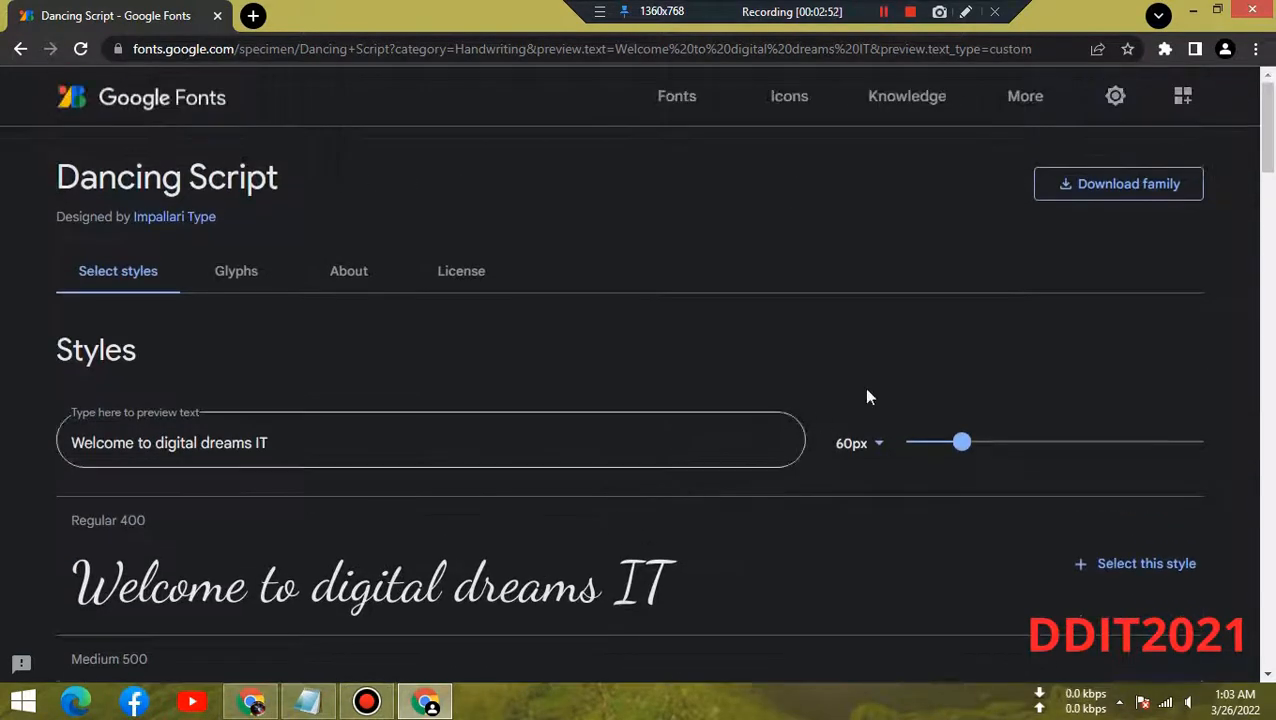
# Step: Download the Dancing Script family as Dancing_Script.zip and open the folder that contains it
pyautogui.click(1117, 194)
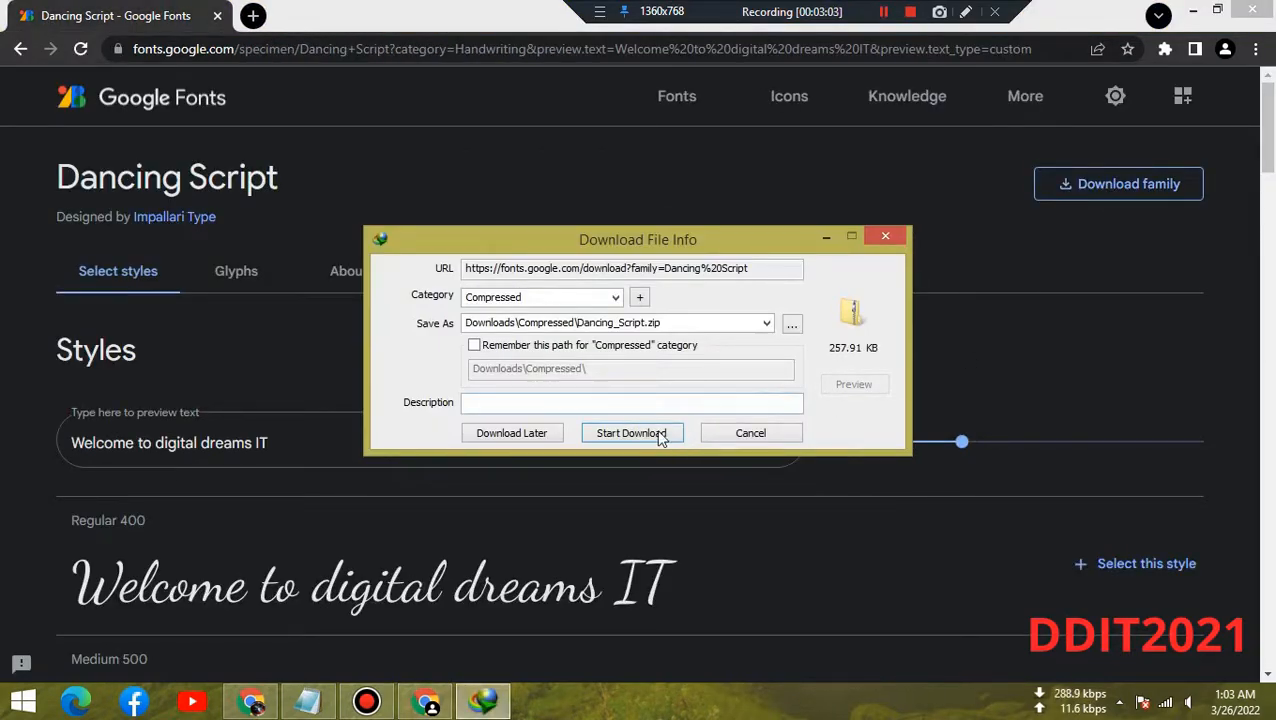
pyautogui.click(634, 433)
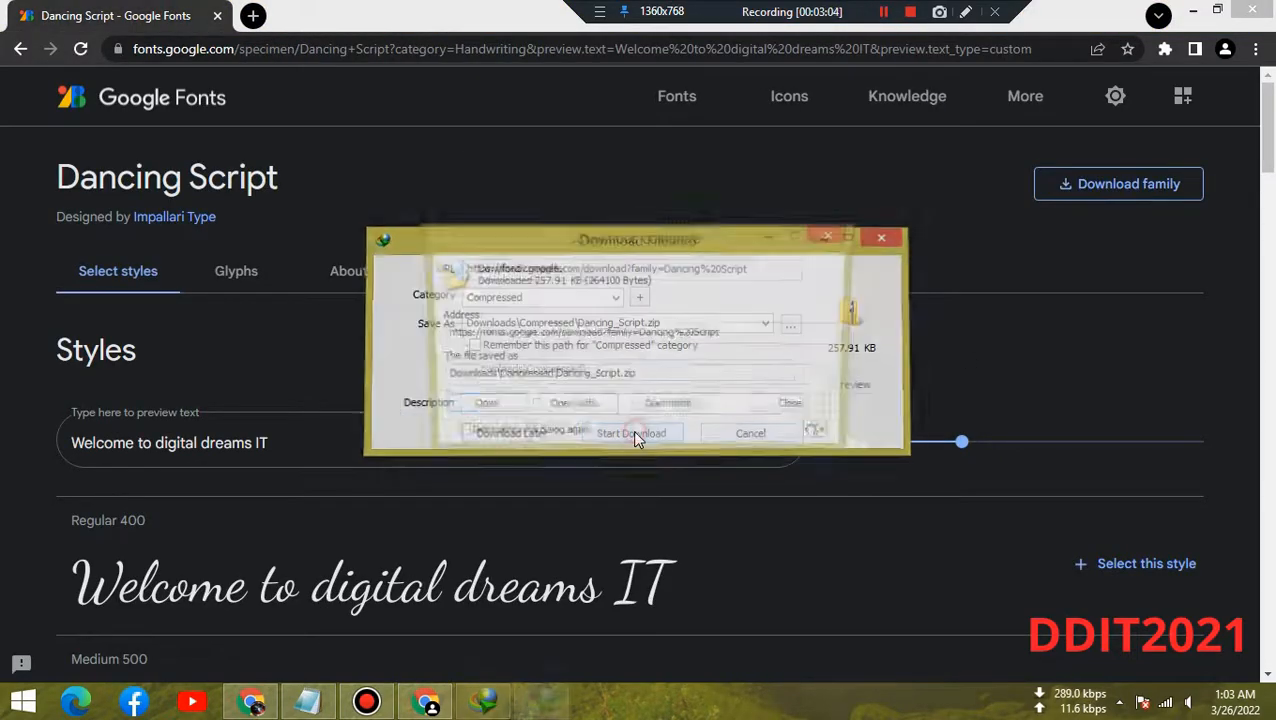
pyautogui.click(672, 409)
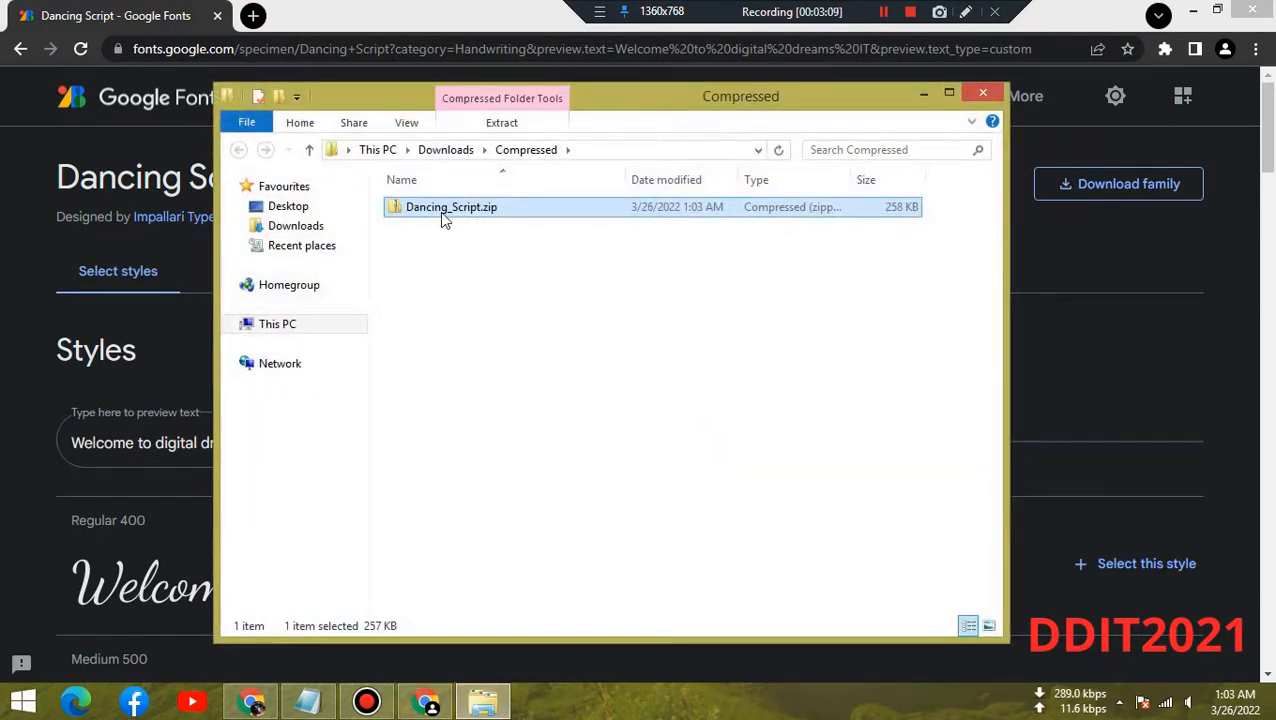
# Step: Extract all files from Dancing_Script.zip and open the static subfolder of the extracted Dancing_Script folder
pyautogui.rightClick(442, 216)
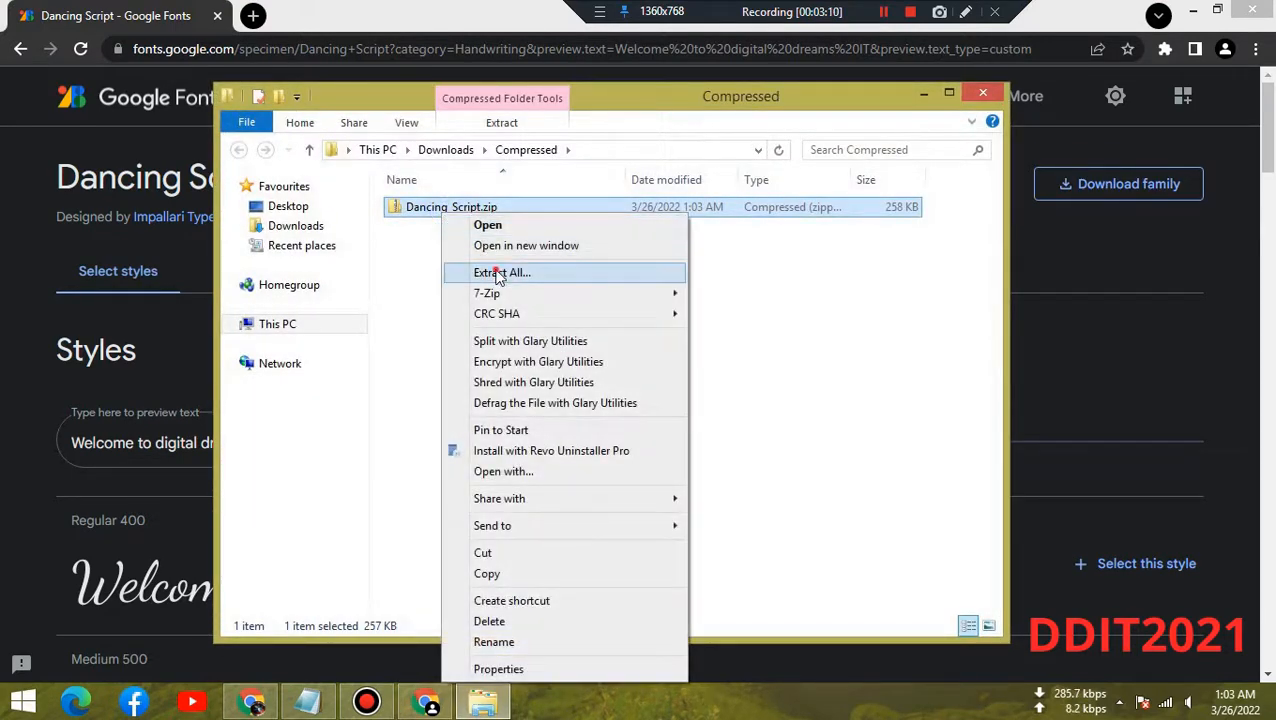
pyautogui.click(497, 273)
pyautogui.click(812, 531)
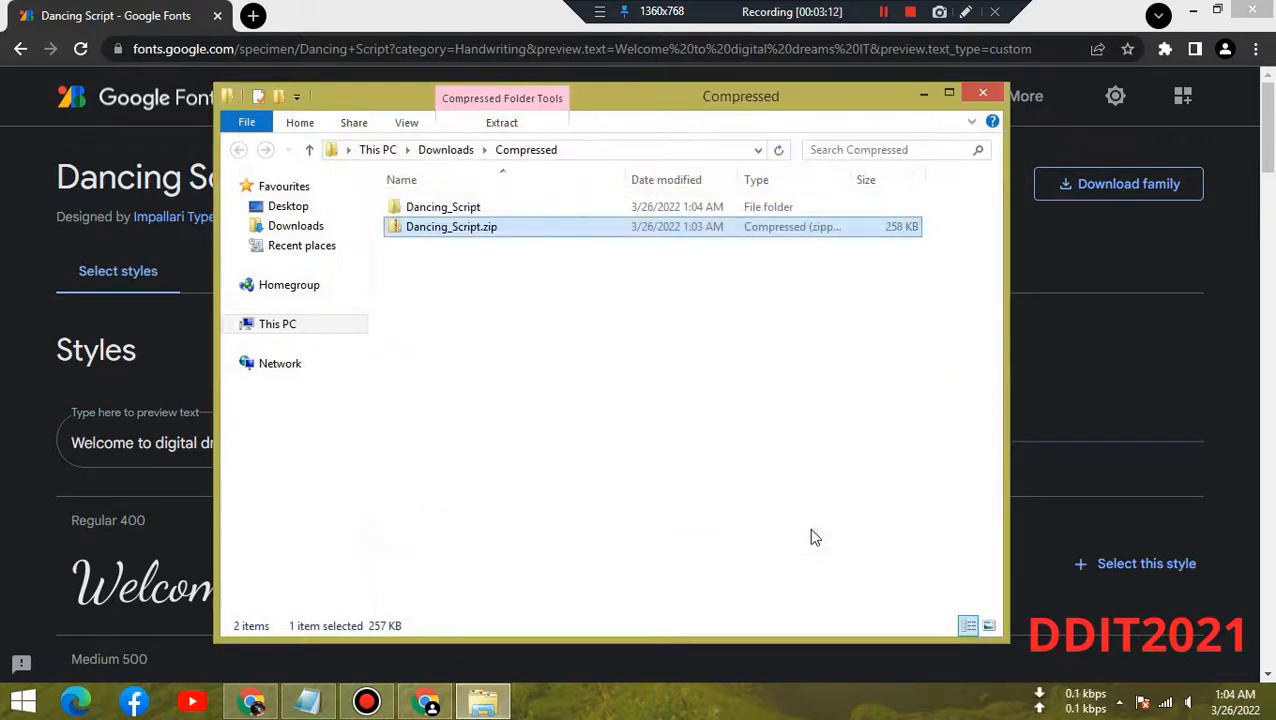
pyautogui.doubleClick(440, 212)
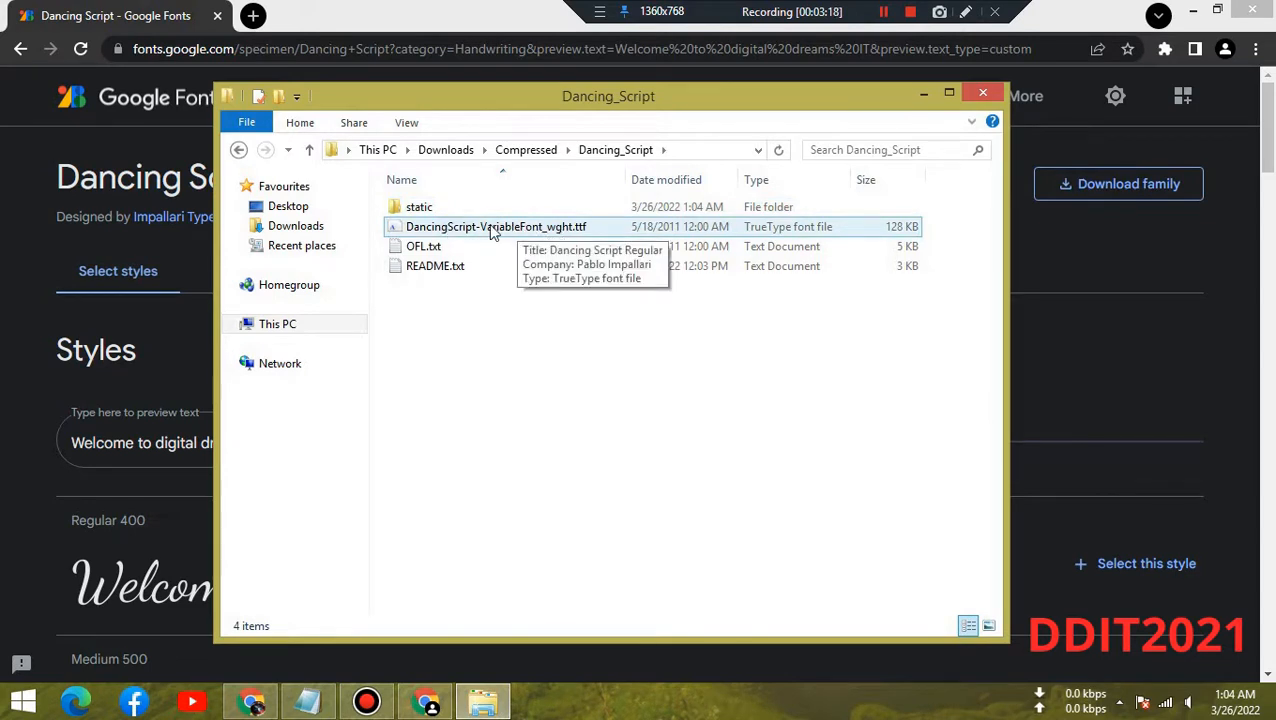
pyautogui.doubleClick(420, 208)
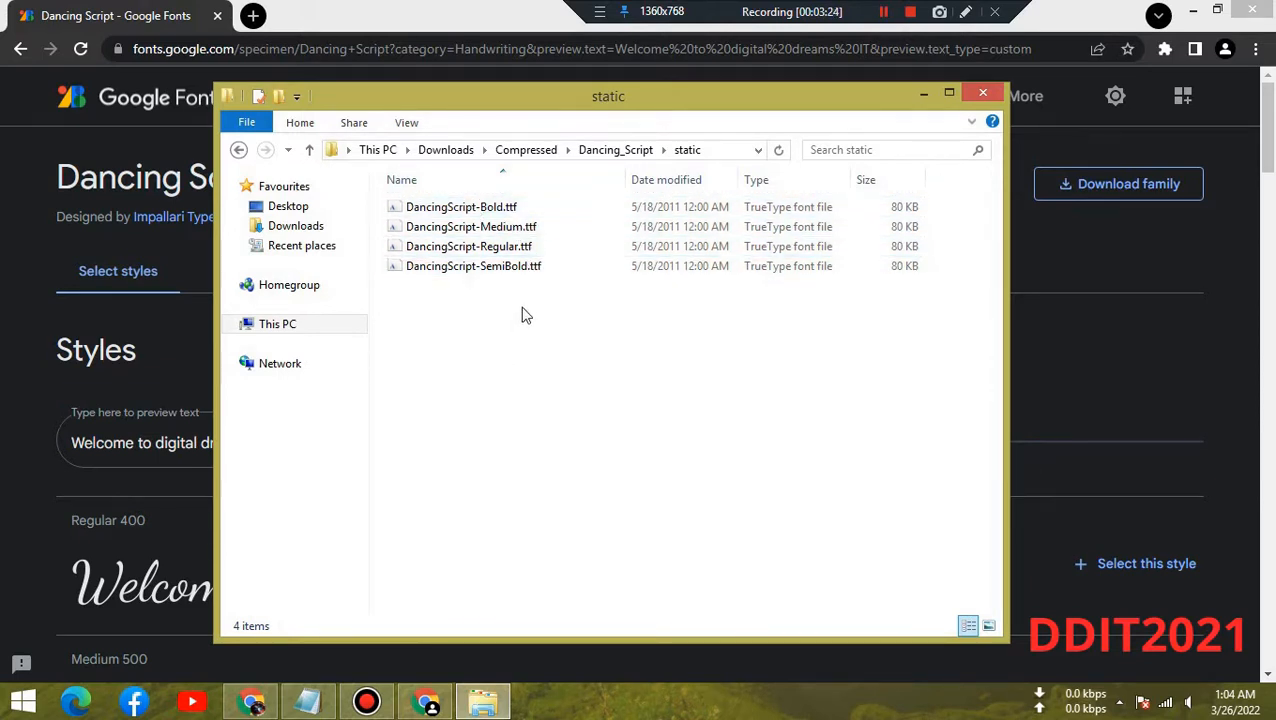
# Step: Preview the DancingScript-Bold.ttf font file and look at the file actions available for it
pyautogui.doubleClick(497, 206)
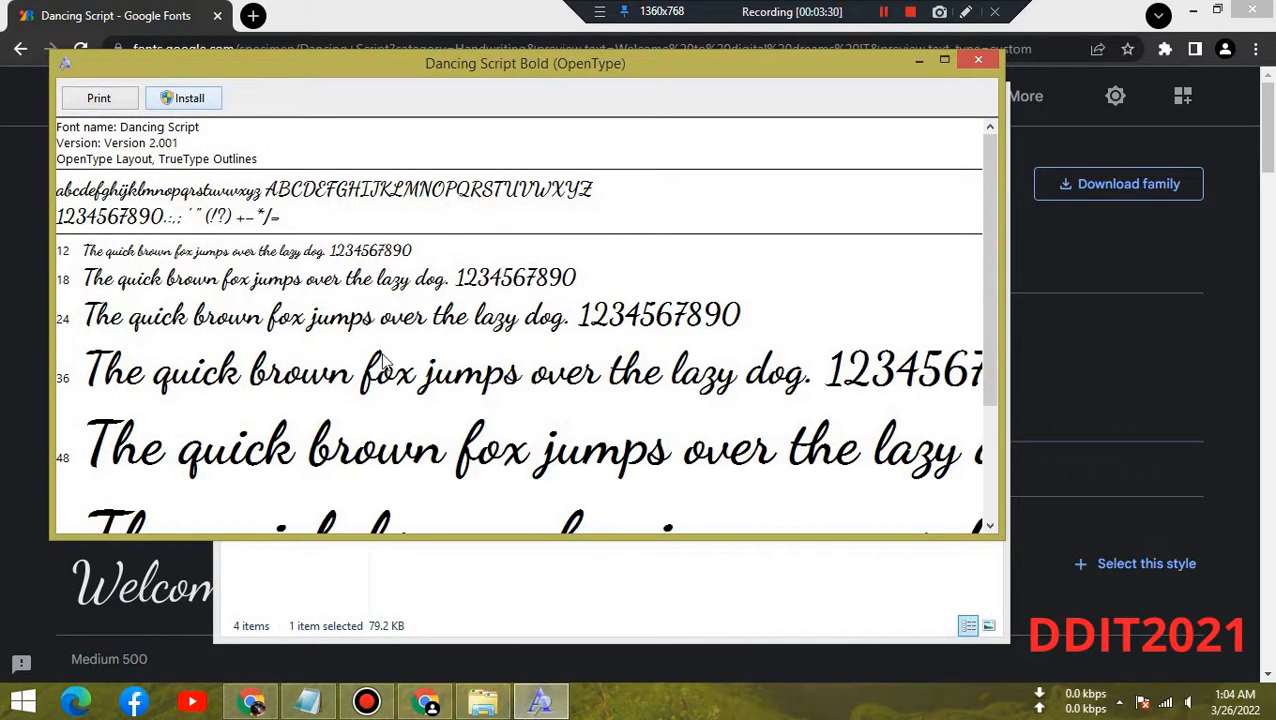
pyautogui.click(978, 60)
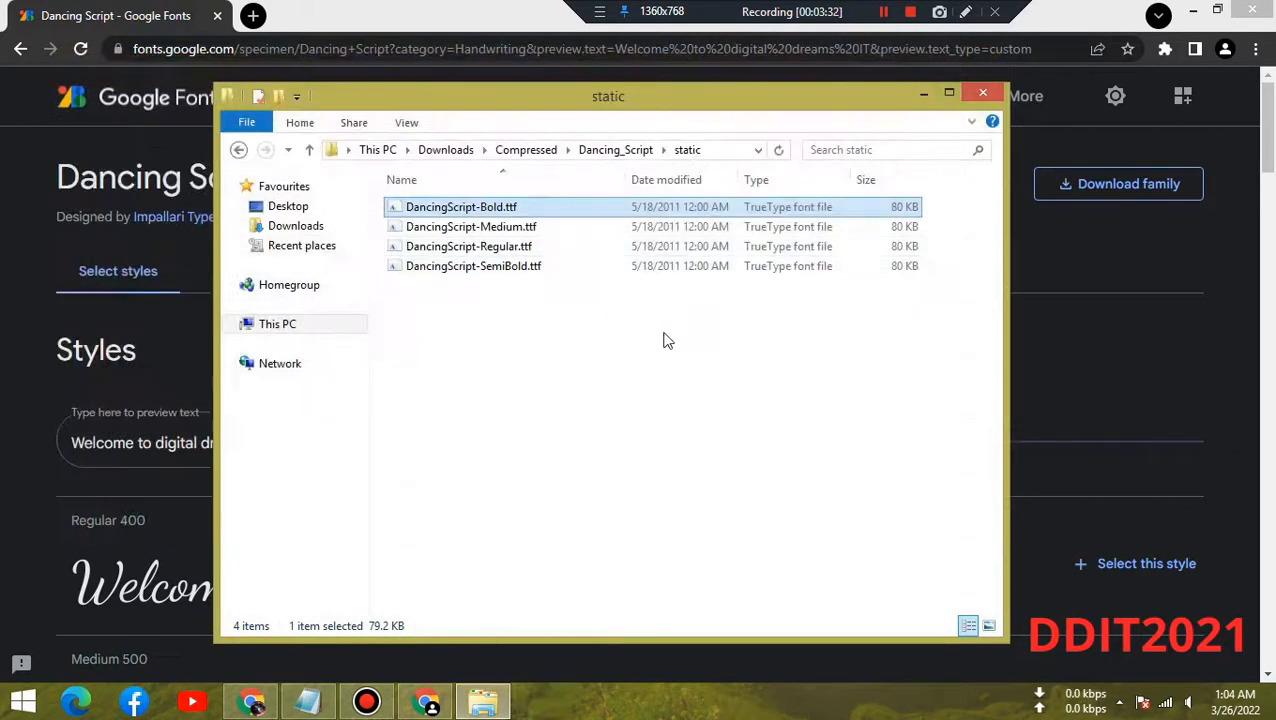
pyautogui.rightClick(470, 208)
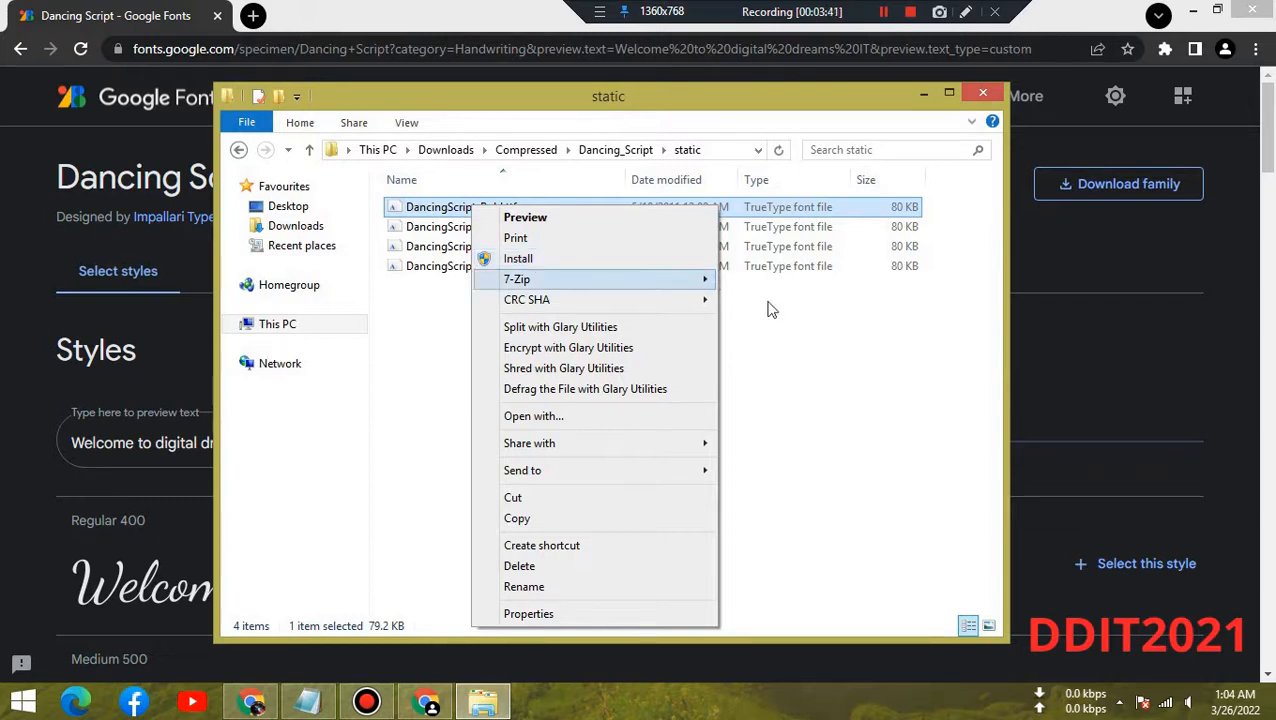
pyautogui.click(795, 365)
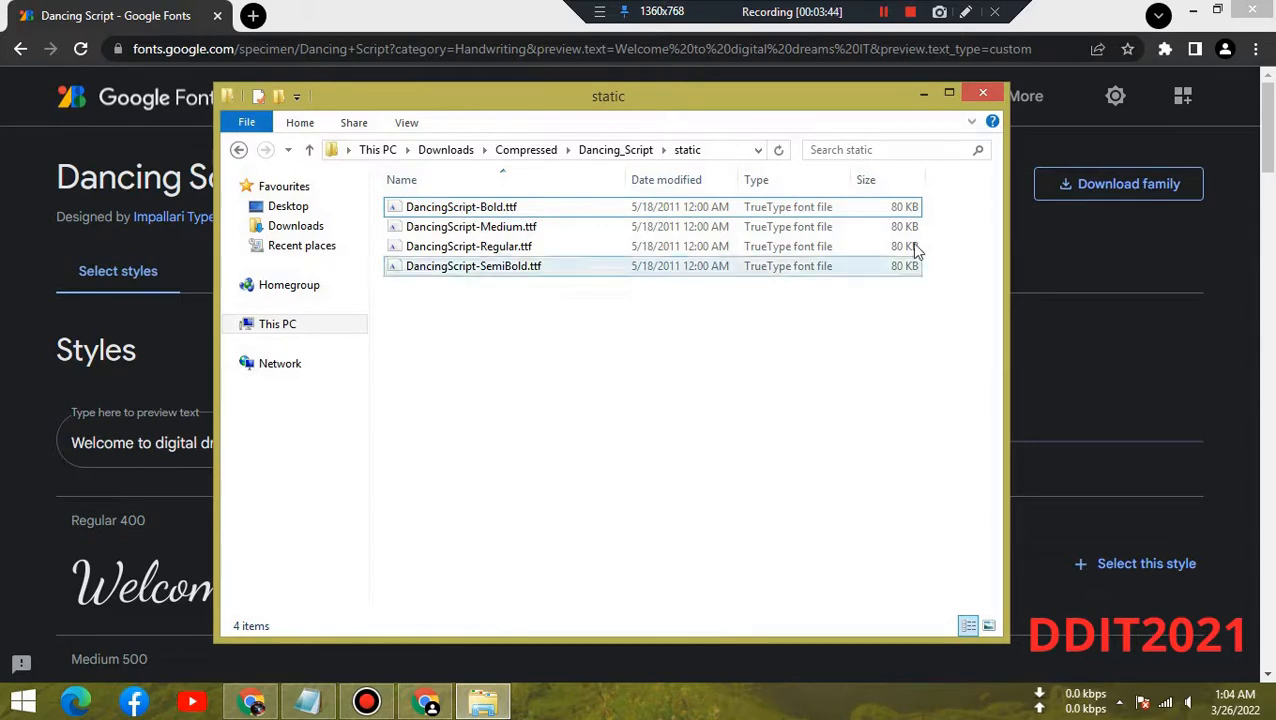
# Step: Minimise the open windows, switch to Control Panel, examine the fonts installed on the computer, and close the Fonts window
pyautogui.click(923, 98)
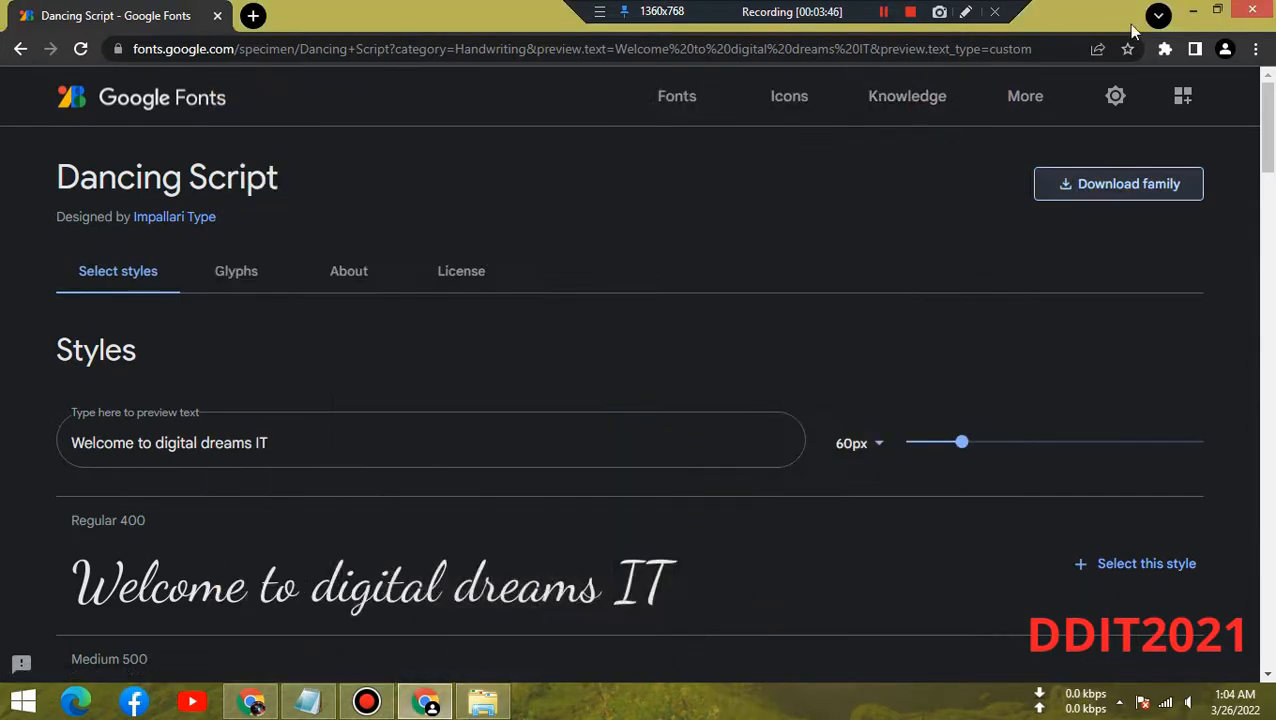
pyautogui.click(1193, 10)
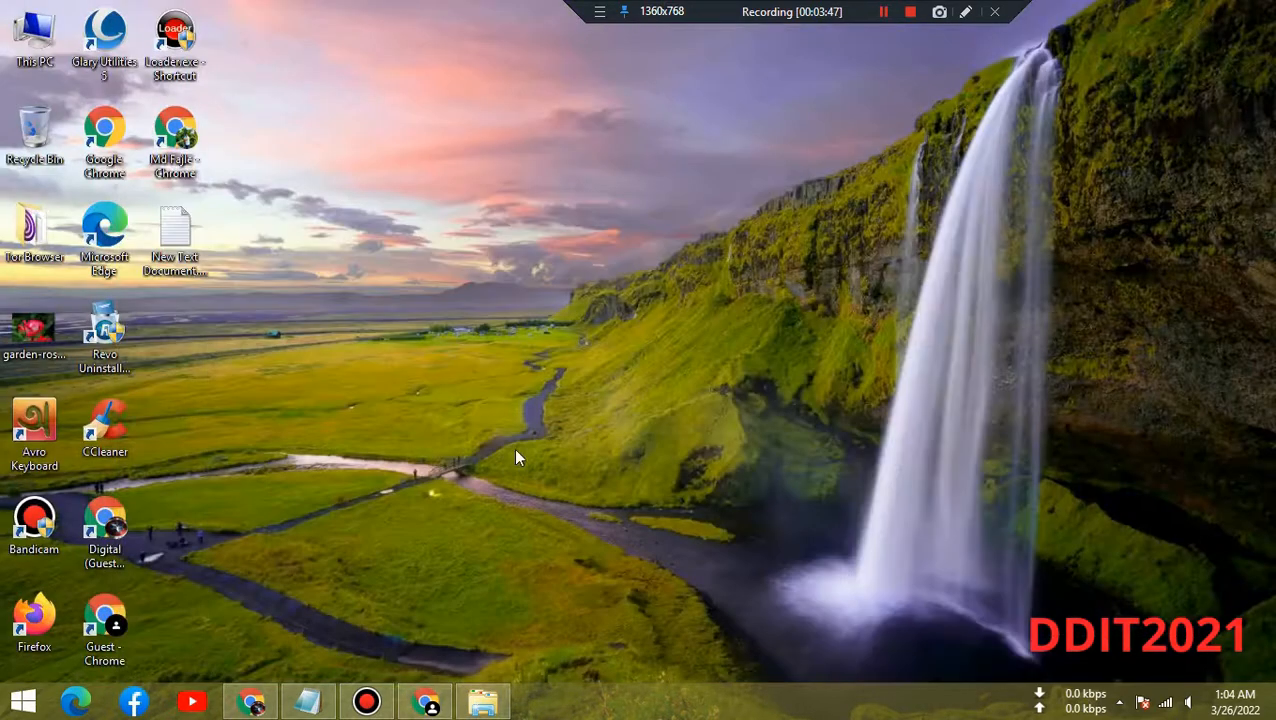
pyautogui.rightClick(40, 703)
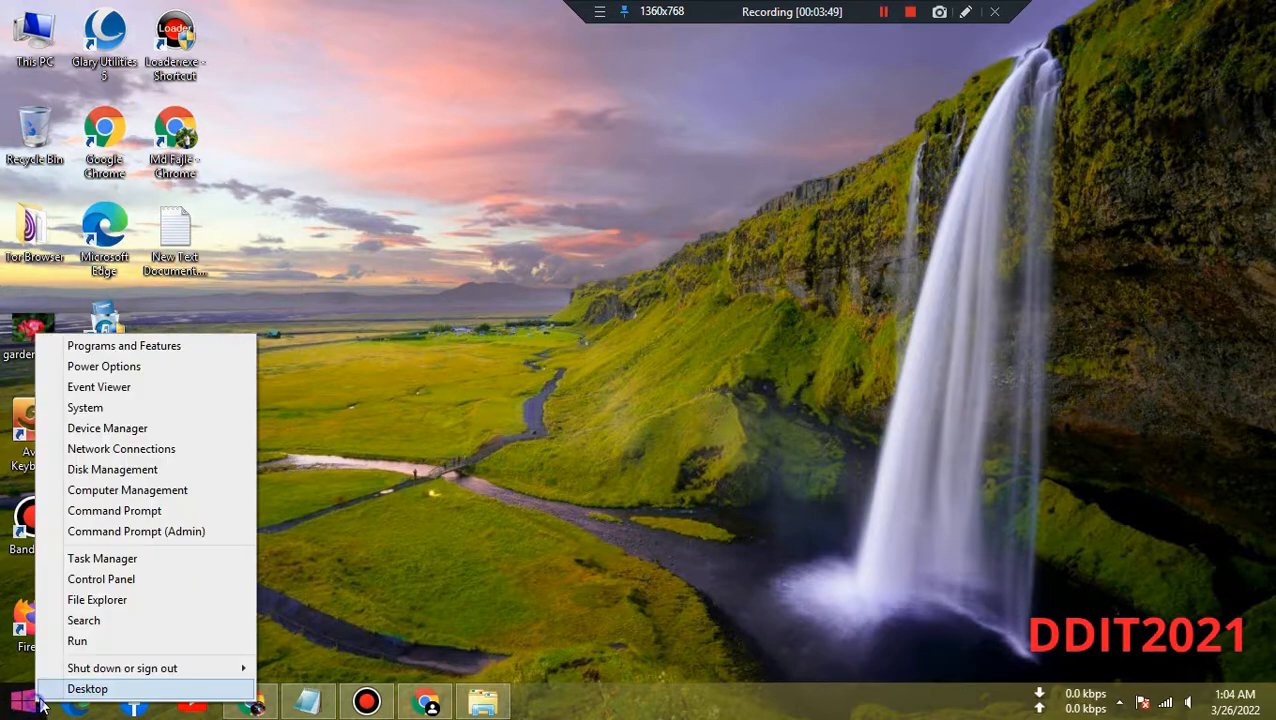
pyautogui.click(97, 580)
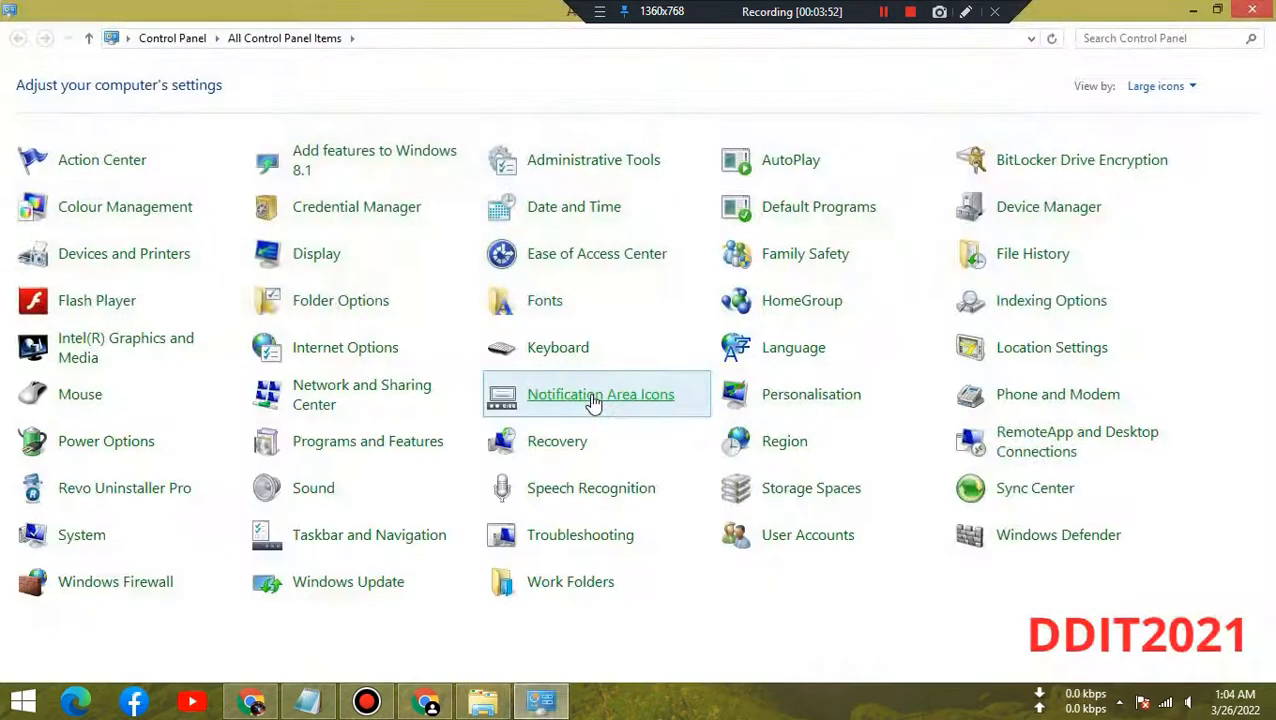
pyautogui.click(558, 312)
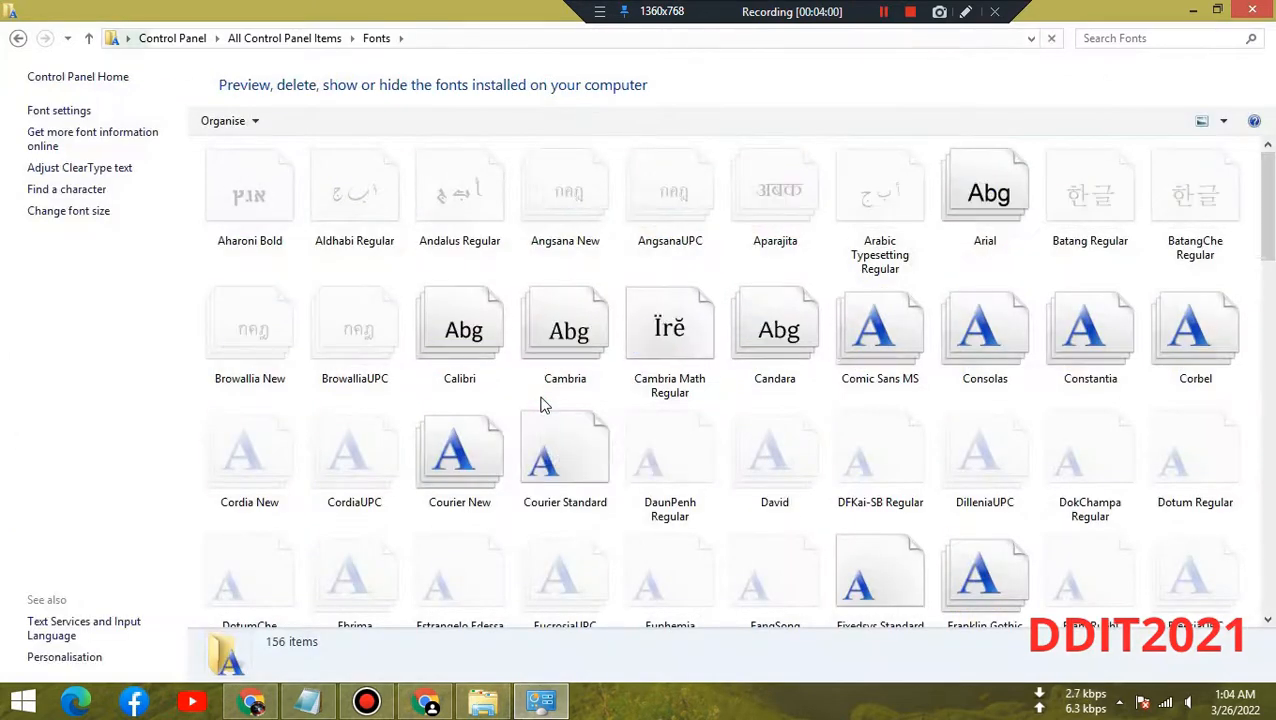
pyautogui.scroll(-8, 675, 325)
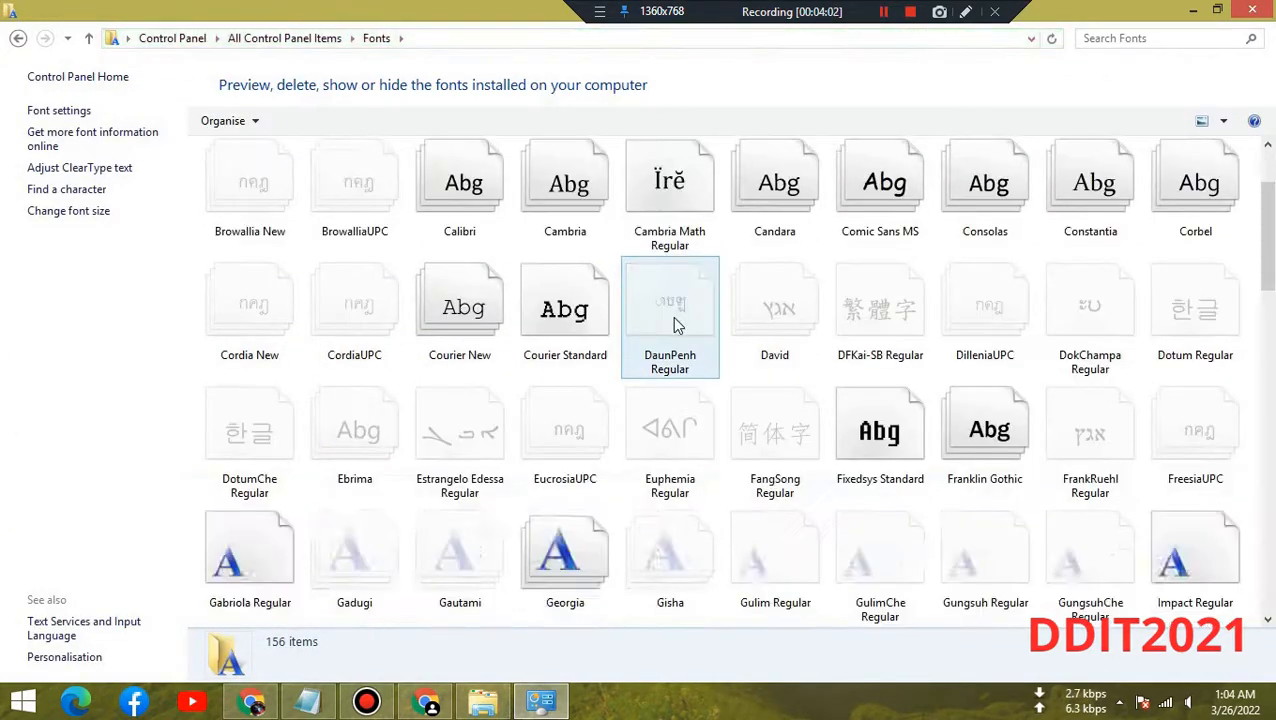
pyautogui.scroll(-3, 672, 316)
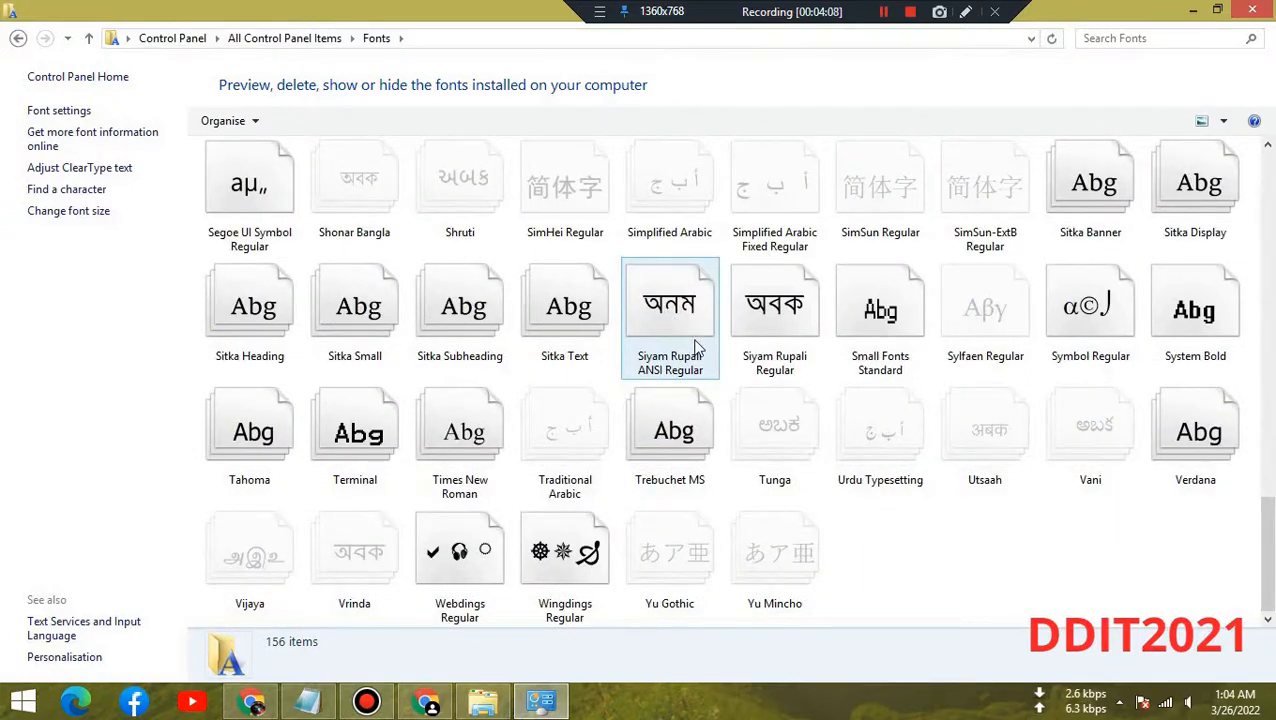
pyautogui.scroll(11, 697, 346)
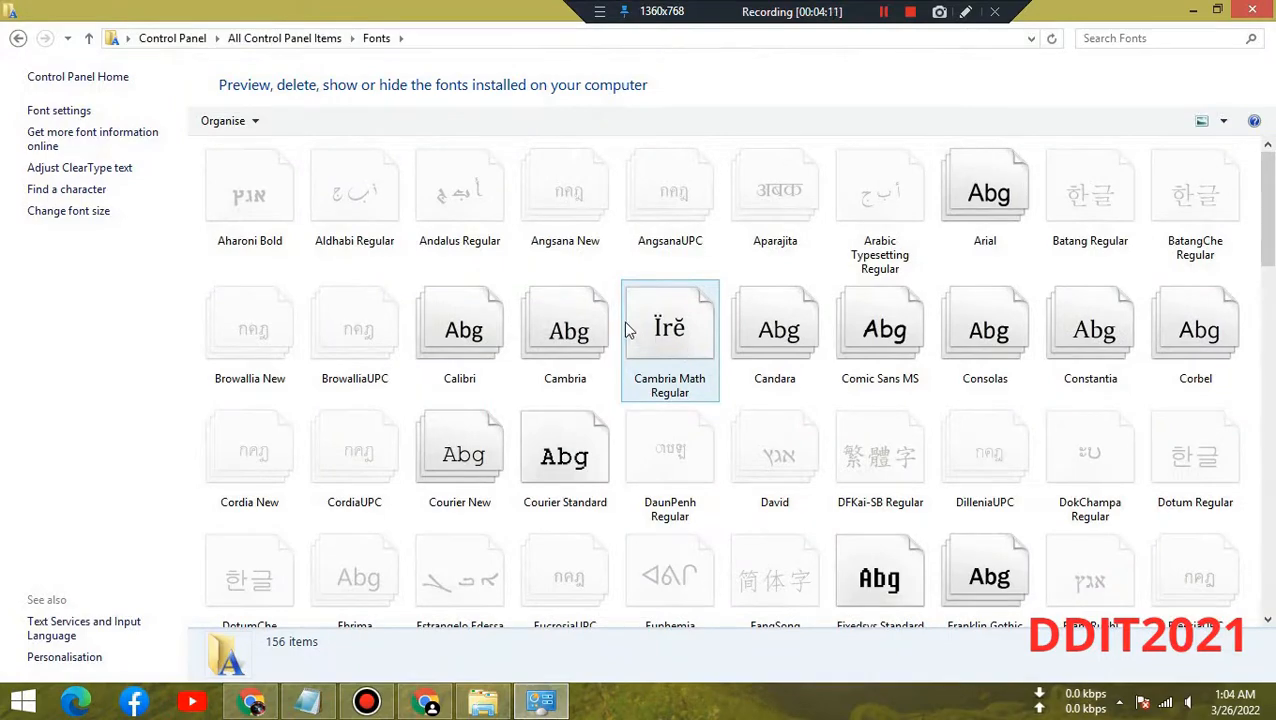
pyautogui.click(1252, 10)
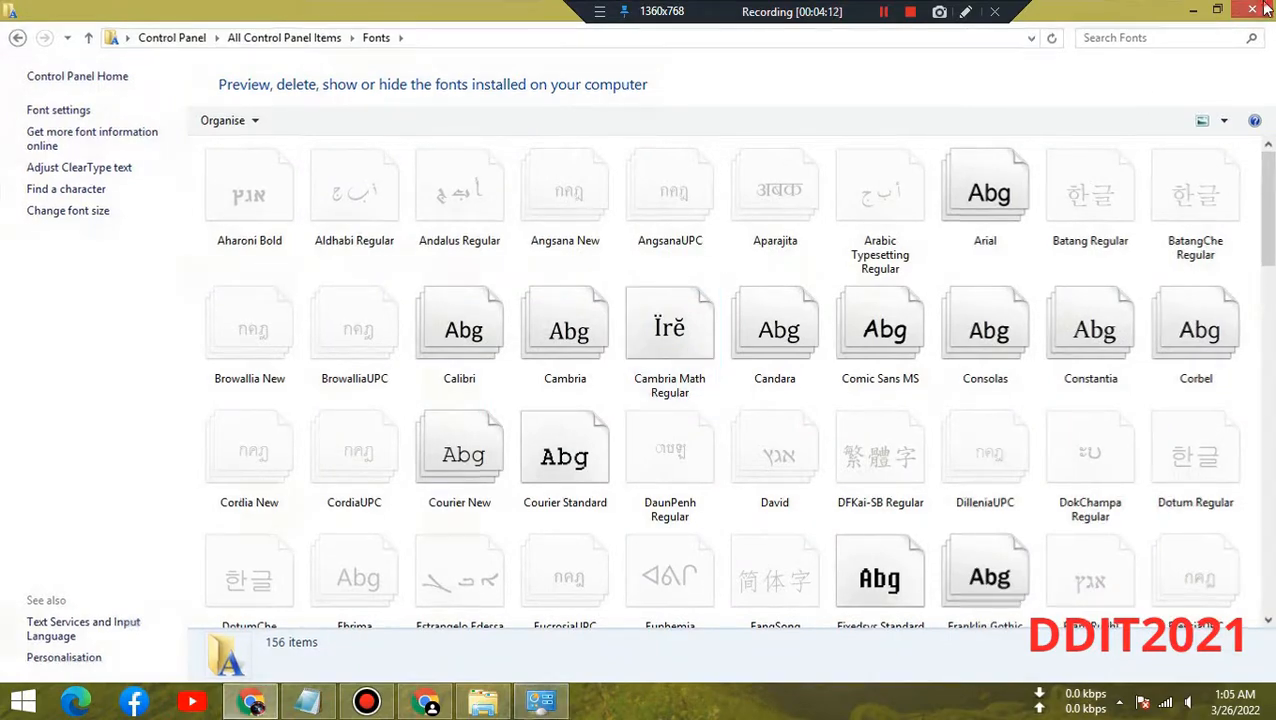
# Step: Install all four Dancing Script font files (Bold, Medium, Regular and SemiBold) from the static folder
pyautogui.click(483, 701)
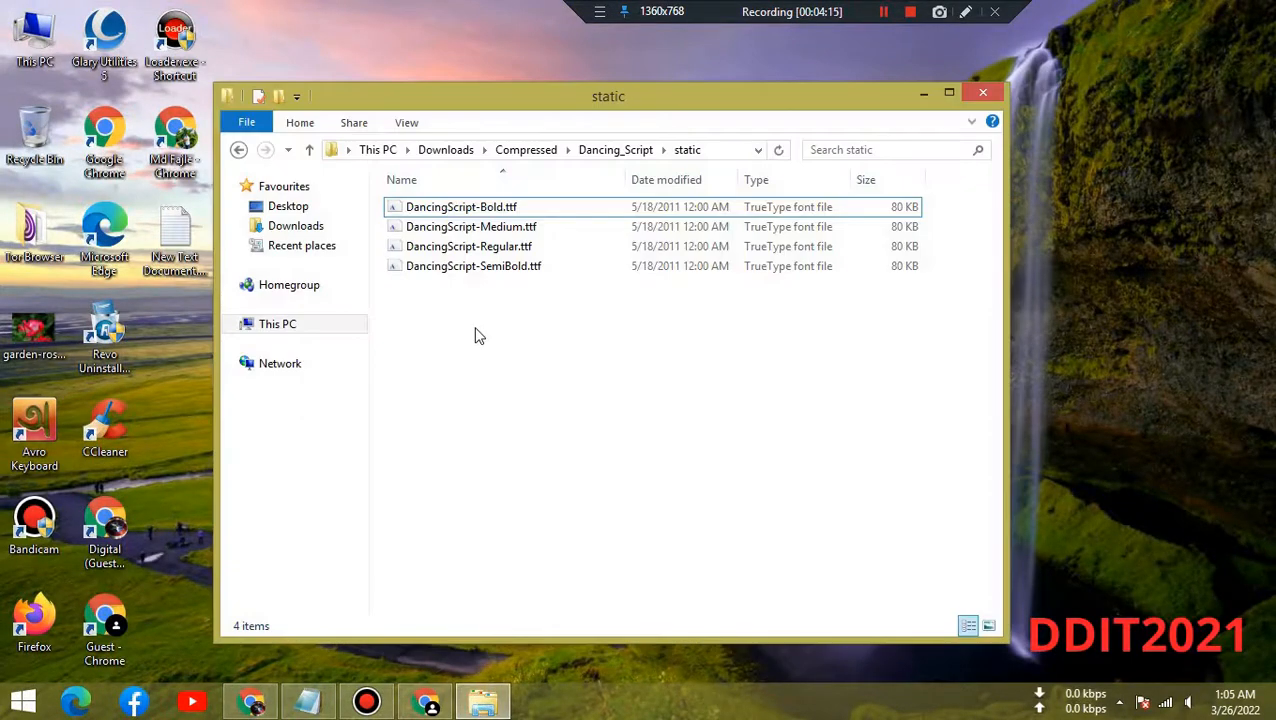
pyautogui.moveTo(457, 352); pyautogui.dragTo(510, 205)
pyautogui.rightClick(510, 207)
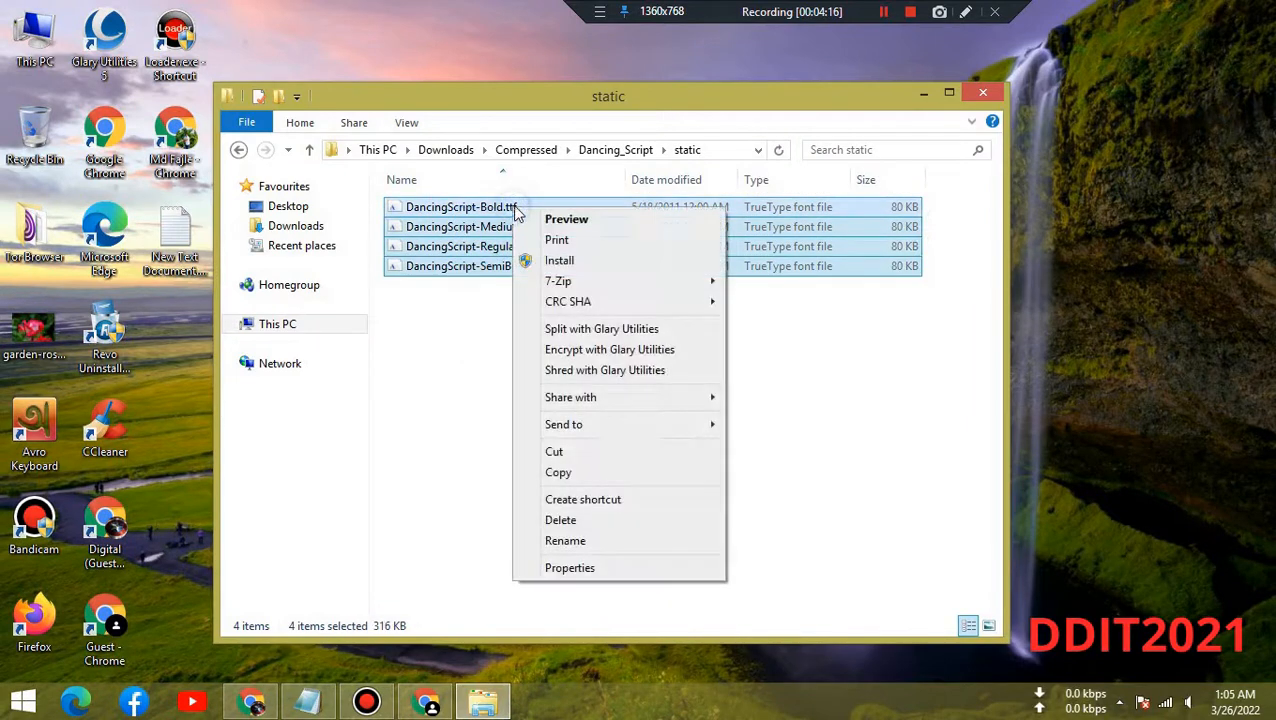
pyautogui.click(560, 261)
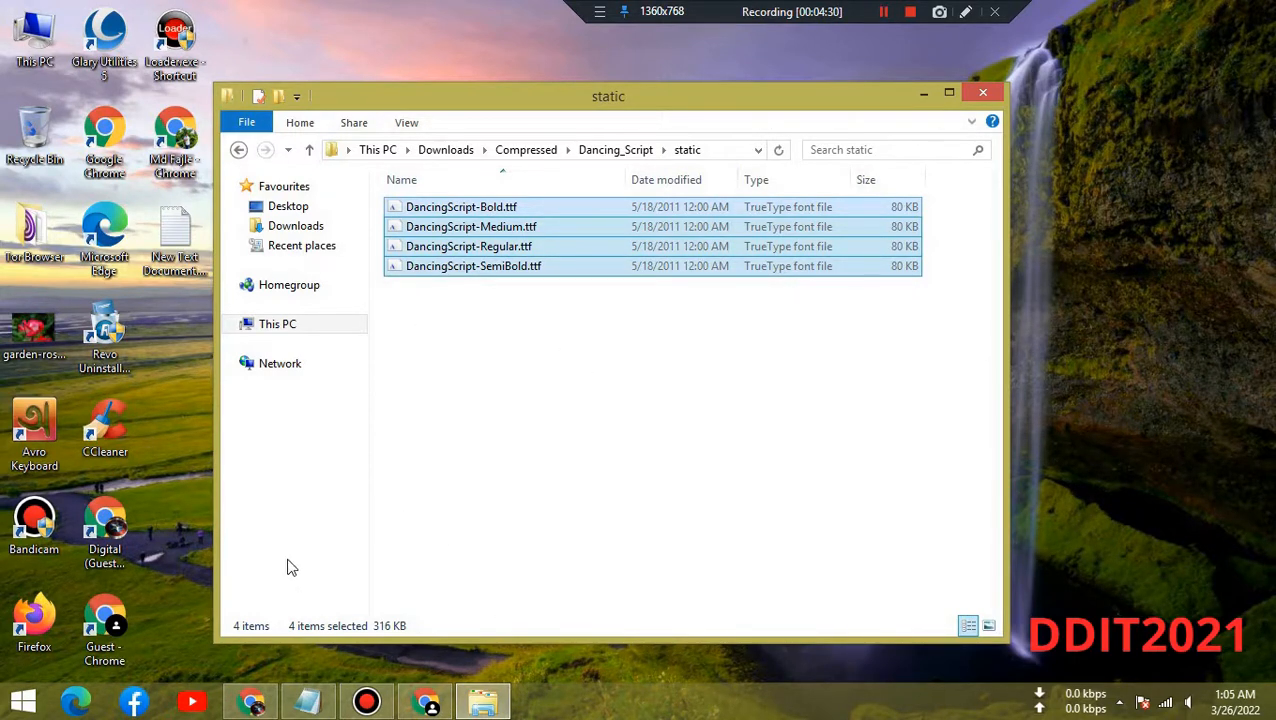
# Step: Check Control Panel's installed fonts for Dancing Script, and close the Fonts and static folder windows
pyautogui.rightClick(10, 705)
pyautogui.click(75, 595)
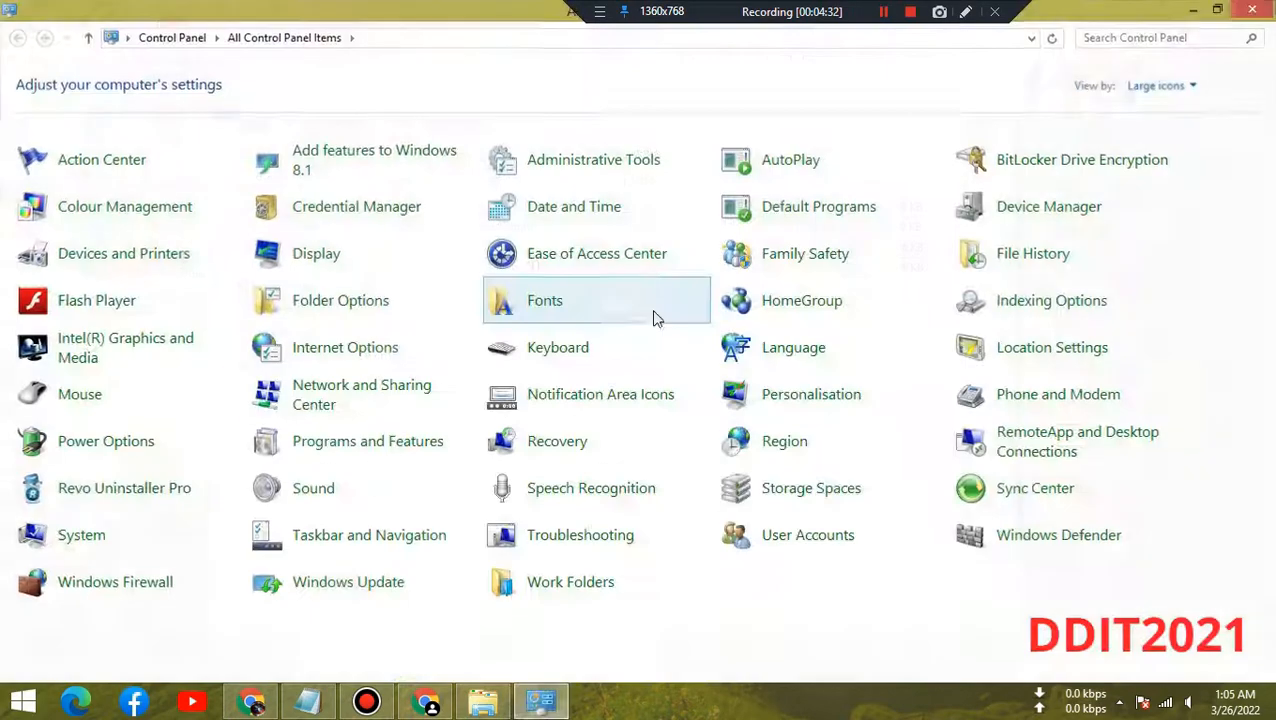
pyautogui.click(553, 306)
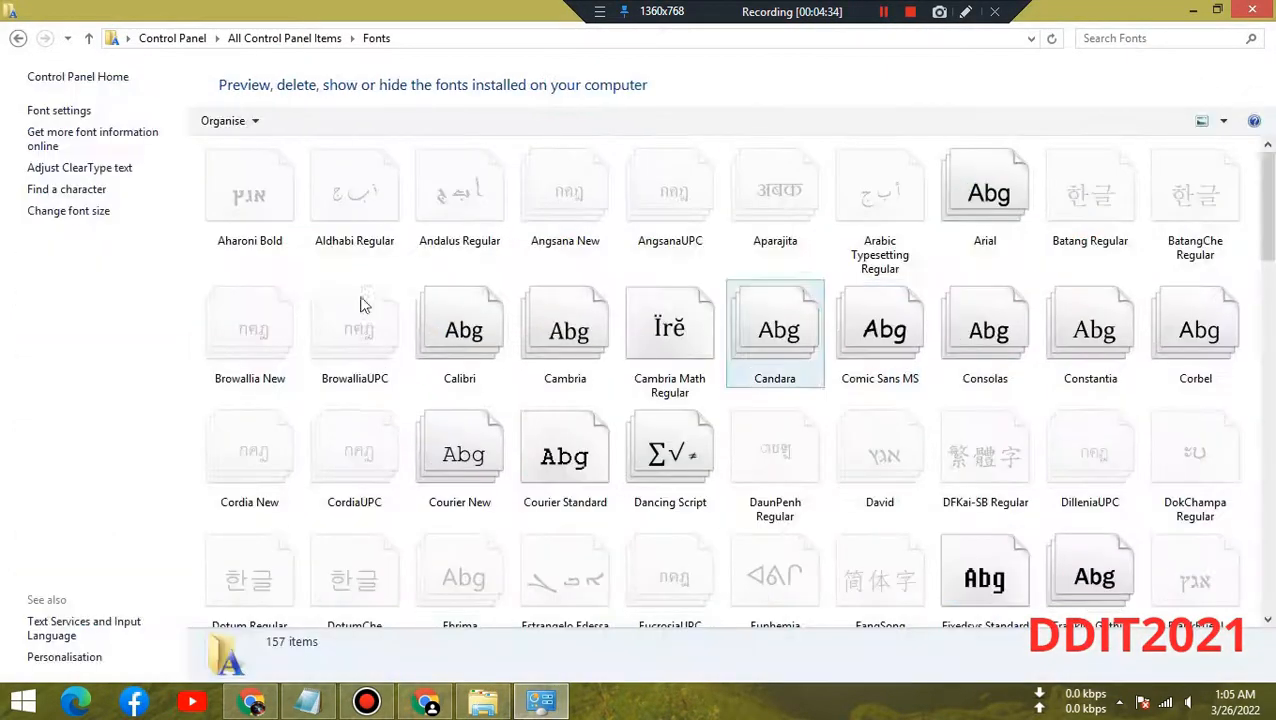
pyautogui.scroll(-5, 950, 399)
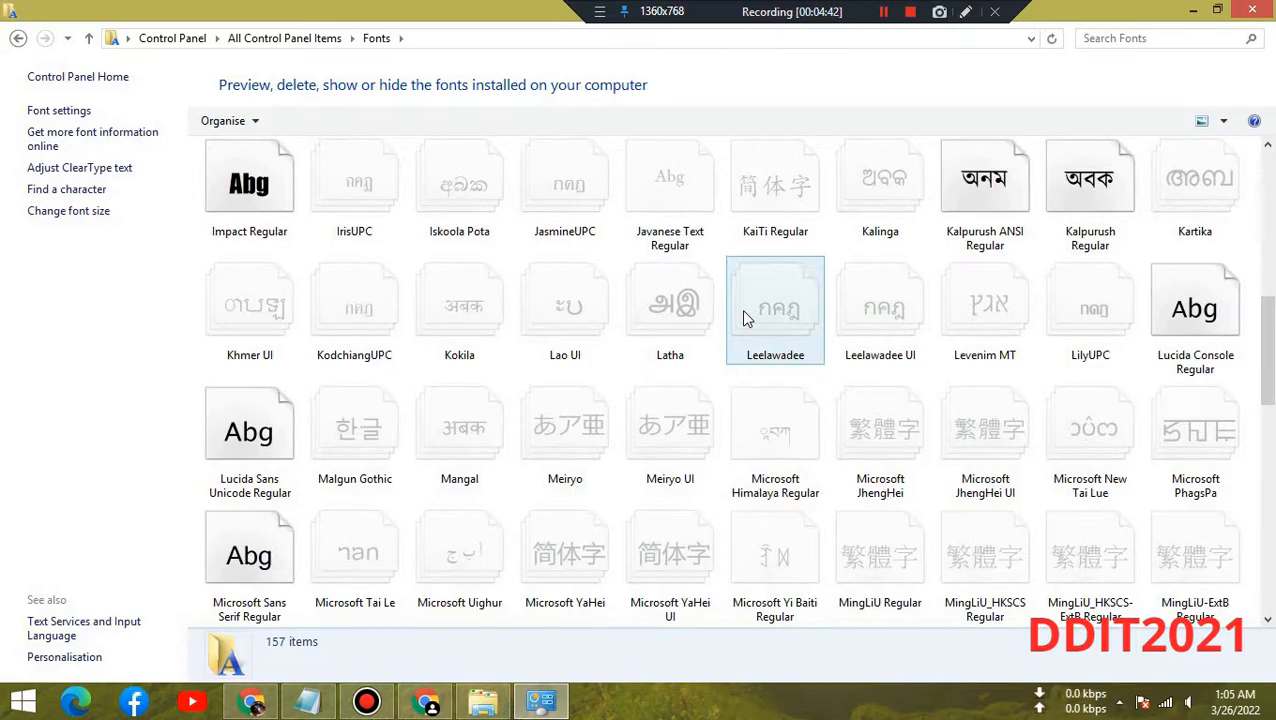
pyautogui.scroll(-5, 870, 422)
pyautogui.scroll(4, 800, 410)
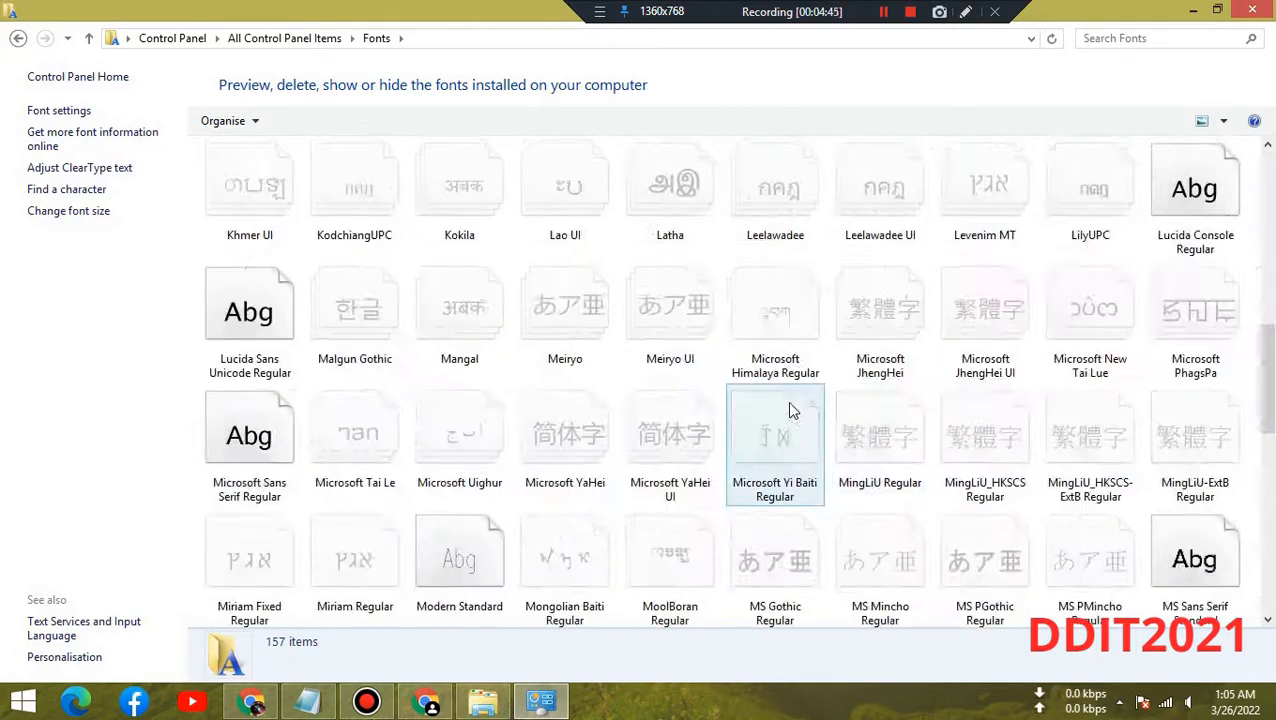
pyautogui.click(1252, 10)
pyautogui.click(666, 390)
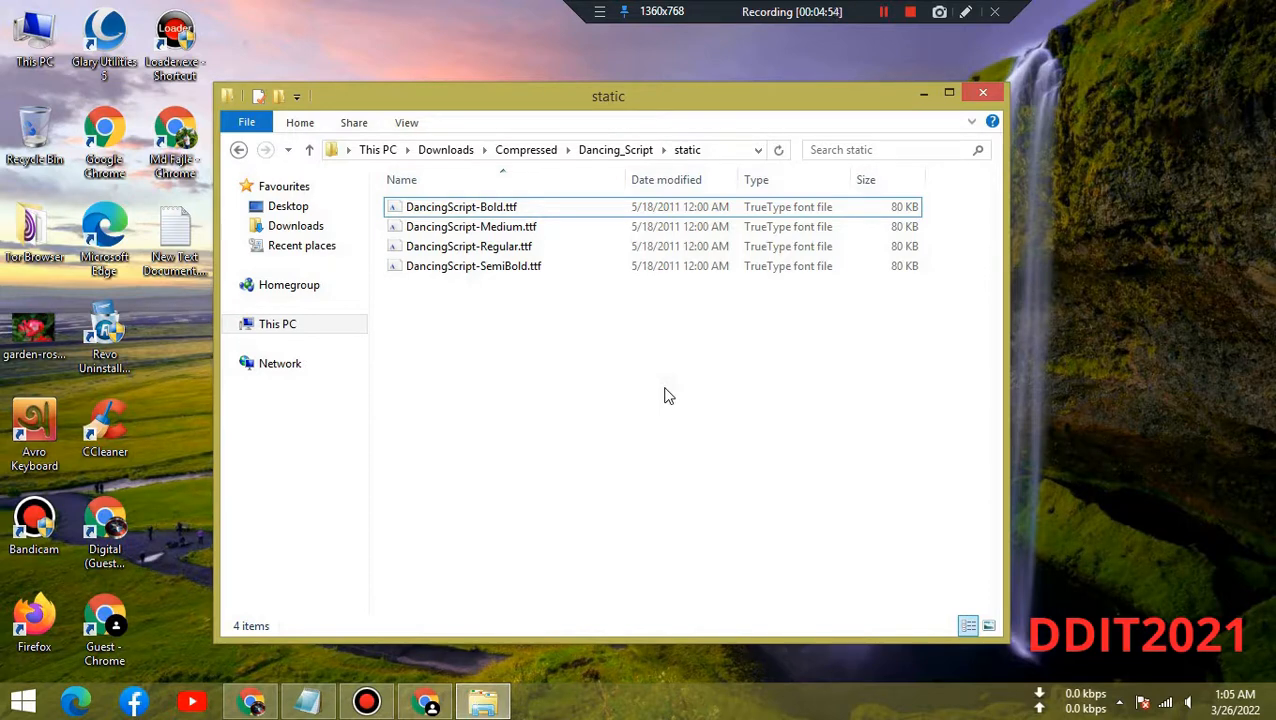
pyautogui.click(983, 93)
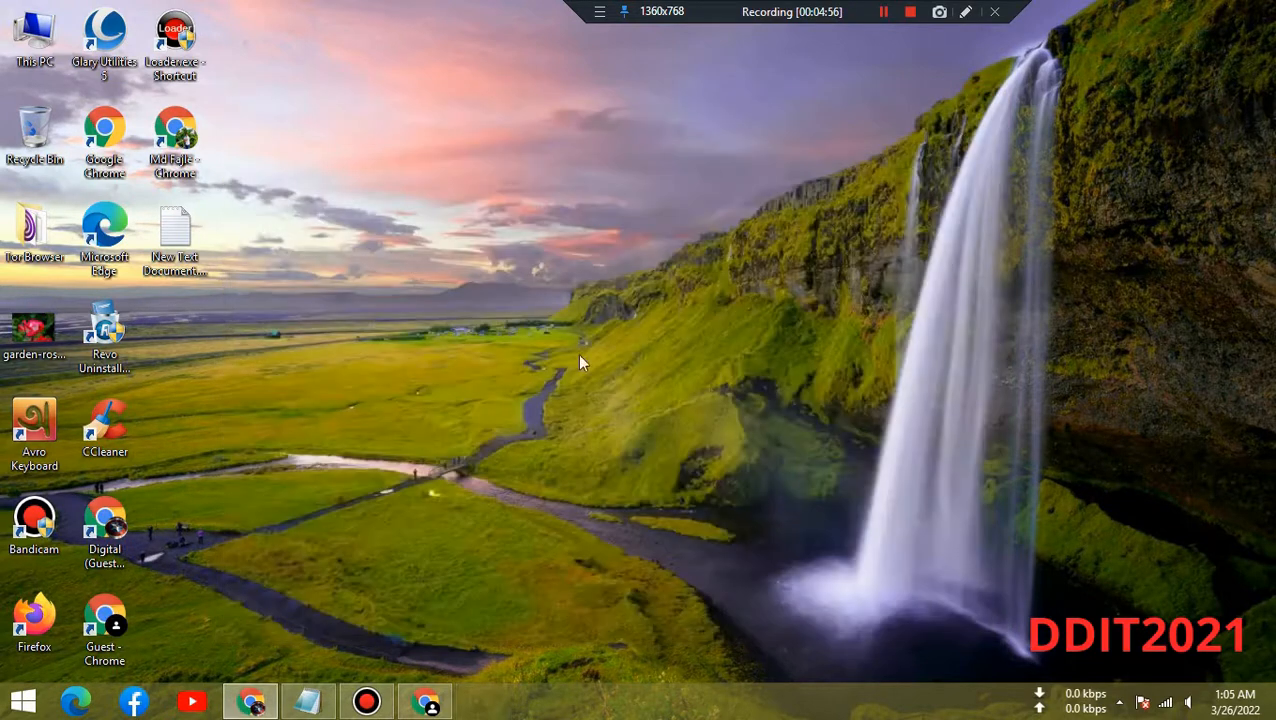
# Step: Switch to Chrome, go back from the Dancing Script page to the Handwriting font list, and leave the browser for the desktop
pyautogui.click(426, 701)
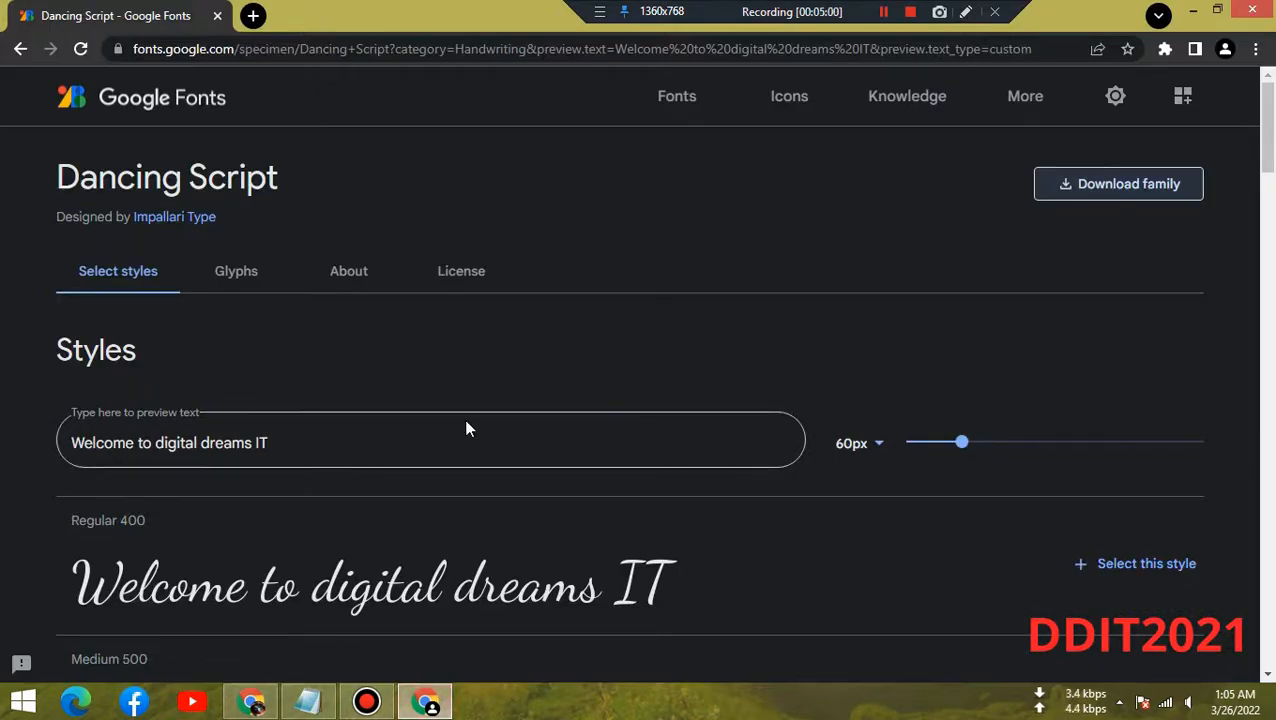
pyautogui.scroll(-10, 709, 415)
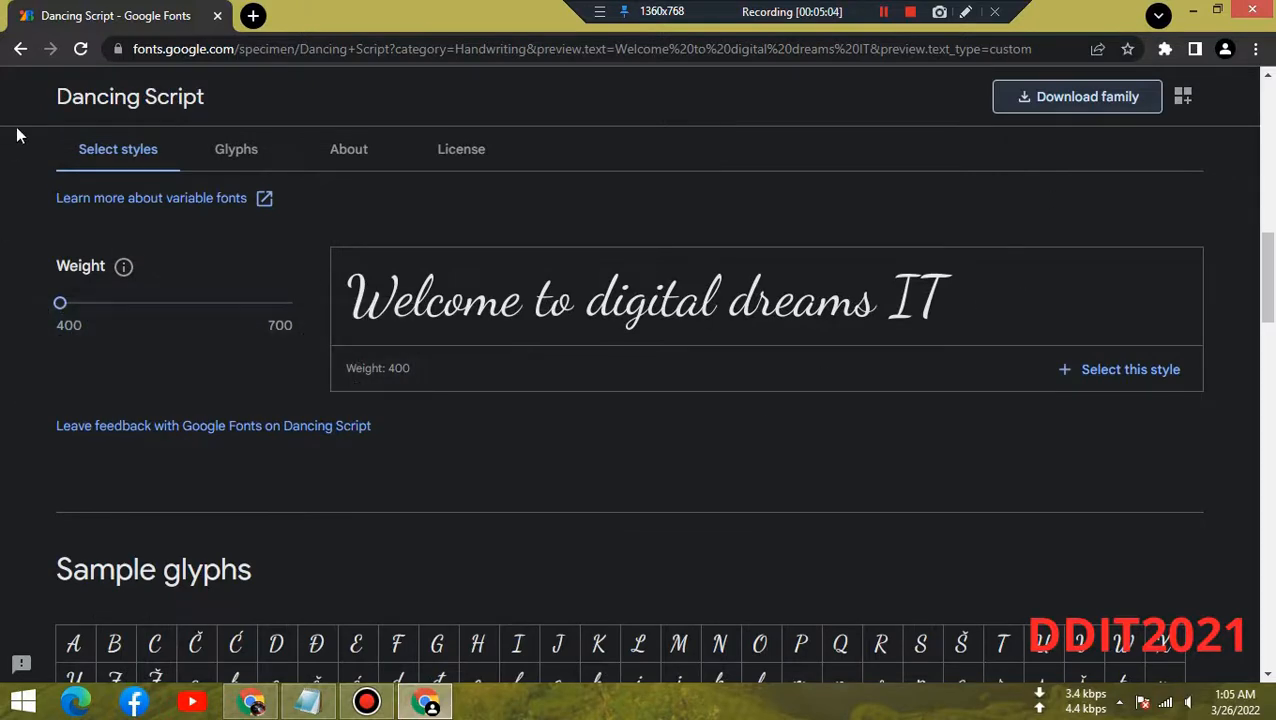
pyautogui.click(20, 49)
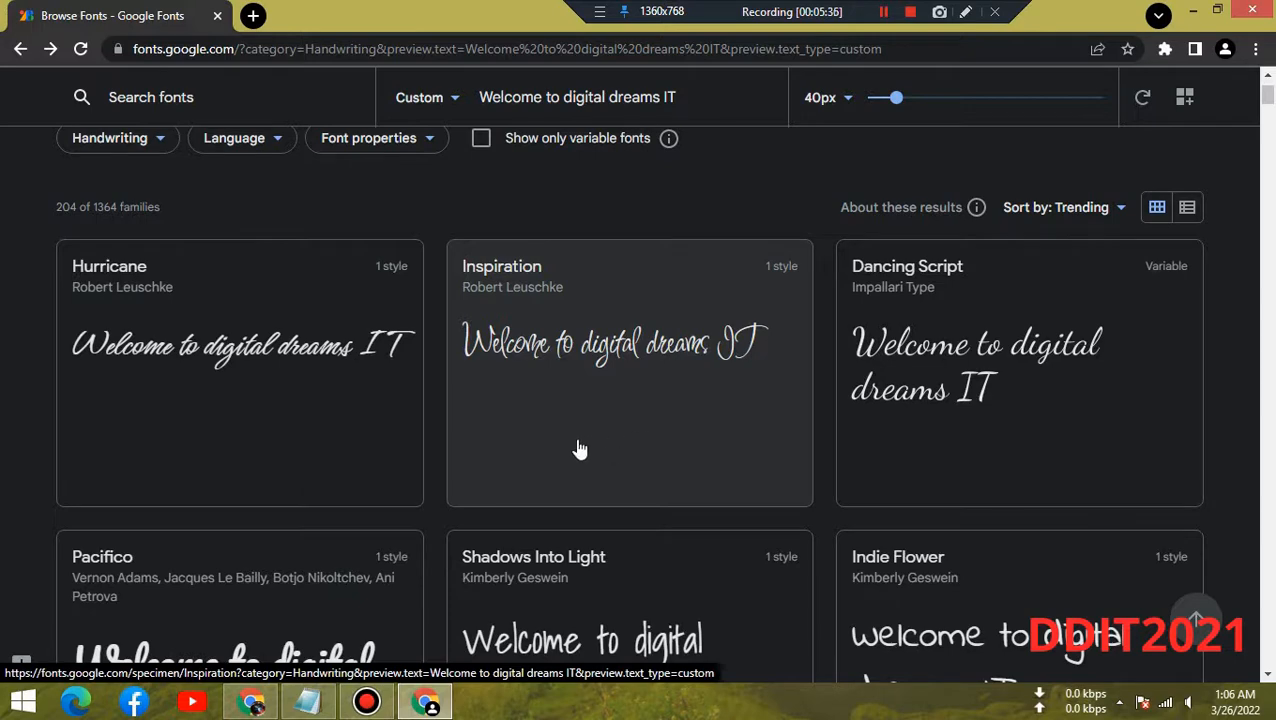
pyautogui.press('super+d')
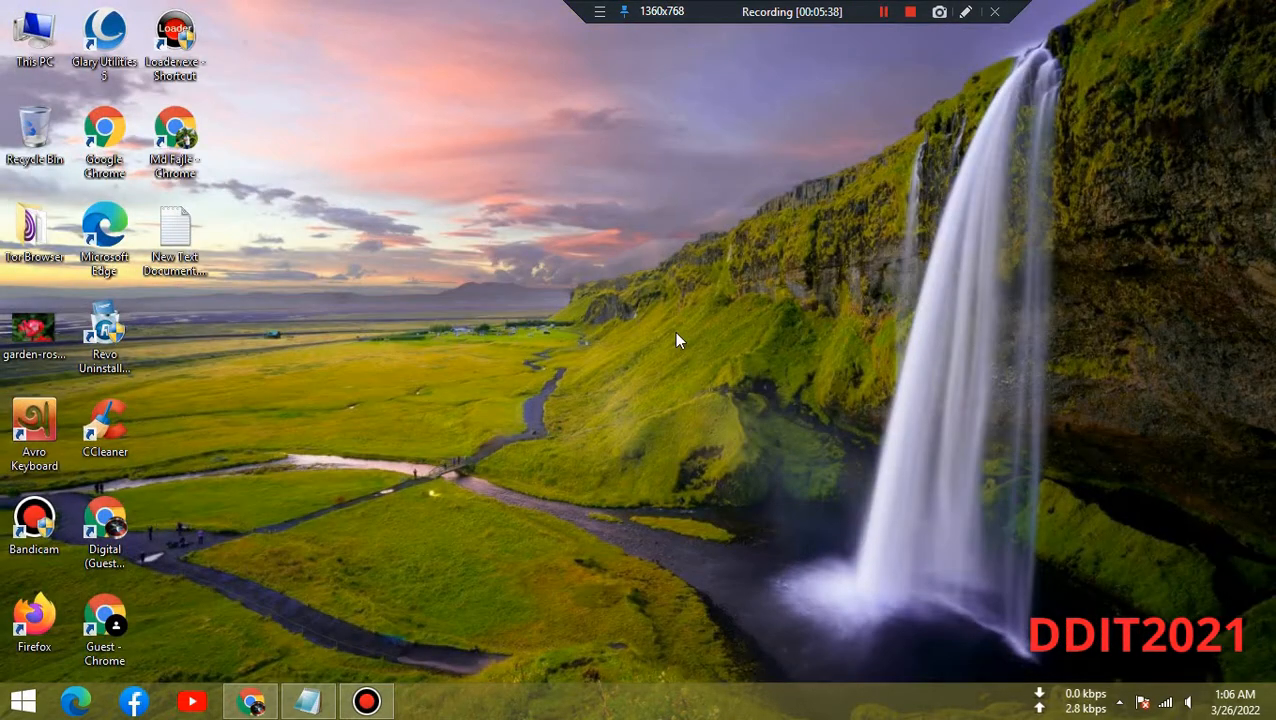